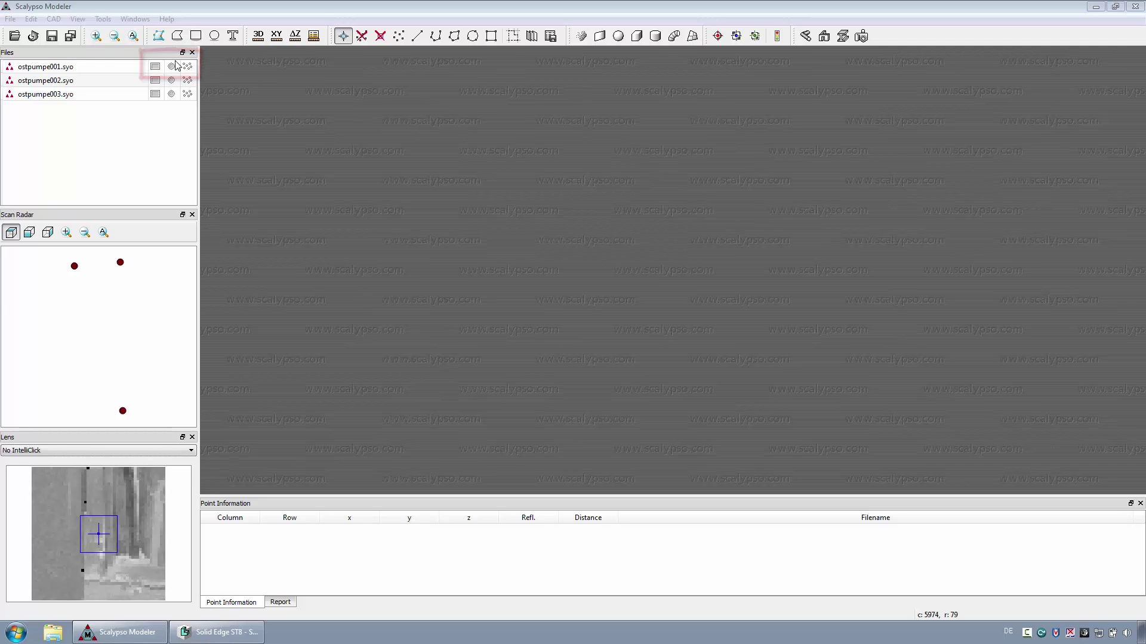
# View the ostpumpe001 scan as a maximized flat panorama and as a spherical view, then as a 3D point cloud.
pyautogui.click(154, 68)
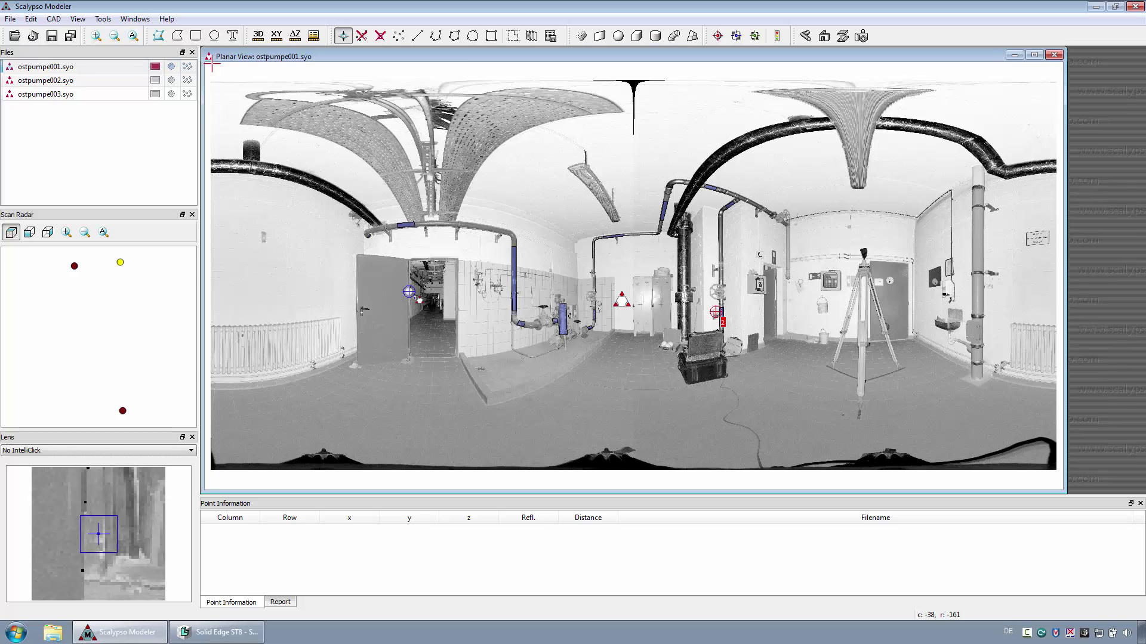
pyautogui.doubleClick(228, 57)
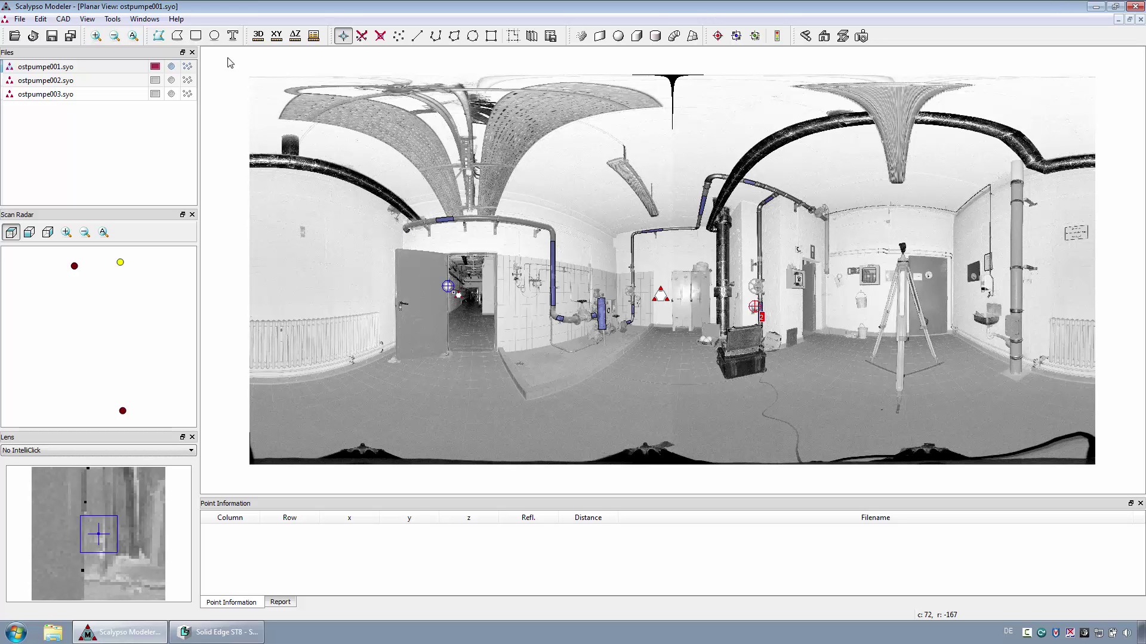
pyautogui.click(172, 67)
pyautogui.moveTo(854, 266); pyautogui.dragTo(650, 213)
pyautogui.press('p')
pyautogui.click(188, 67)
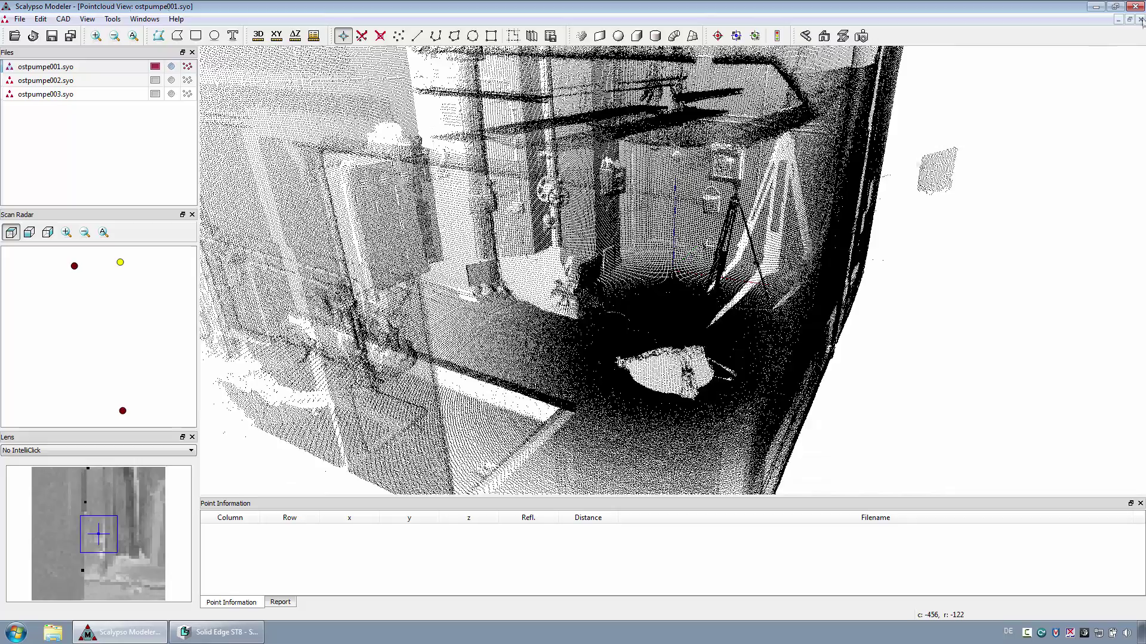
# Fit a 3-point circle through three floor points on the ostpumpe001 panorama and send it to CAD.
pyautogui.click(1140, 18)
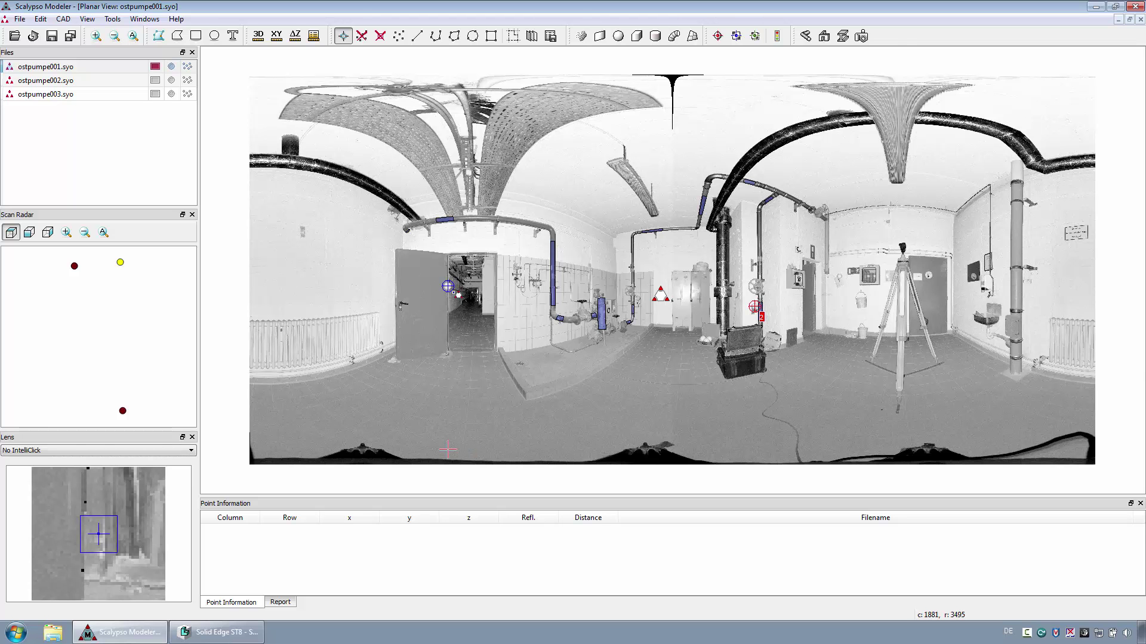
pyautogui.click(414, 452)
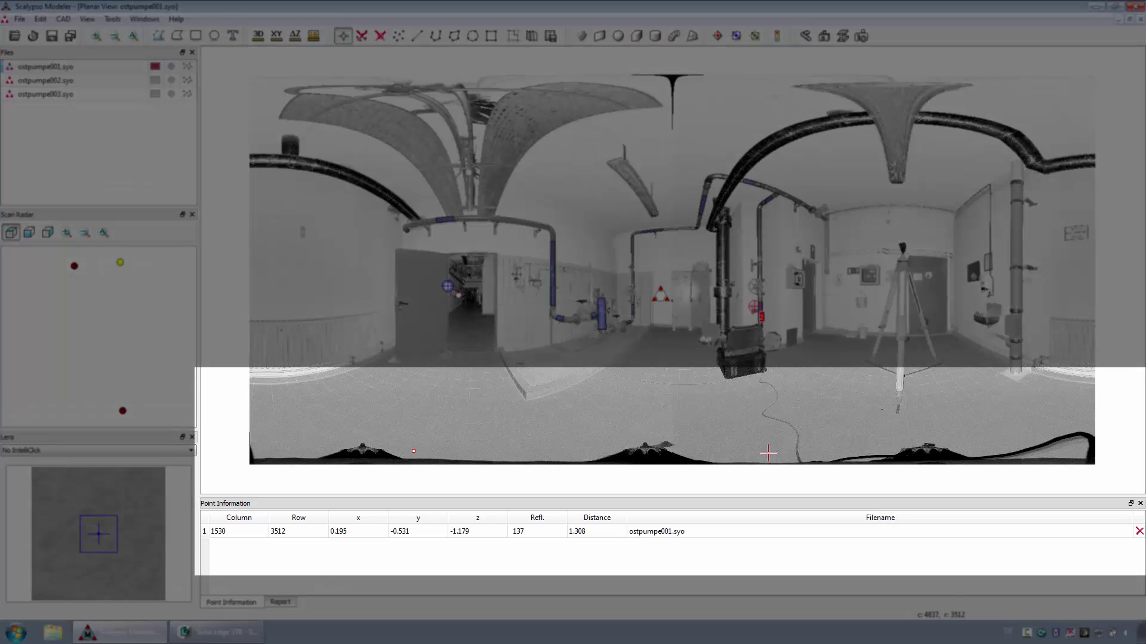
pyautogui.click(769, 457)
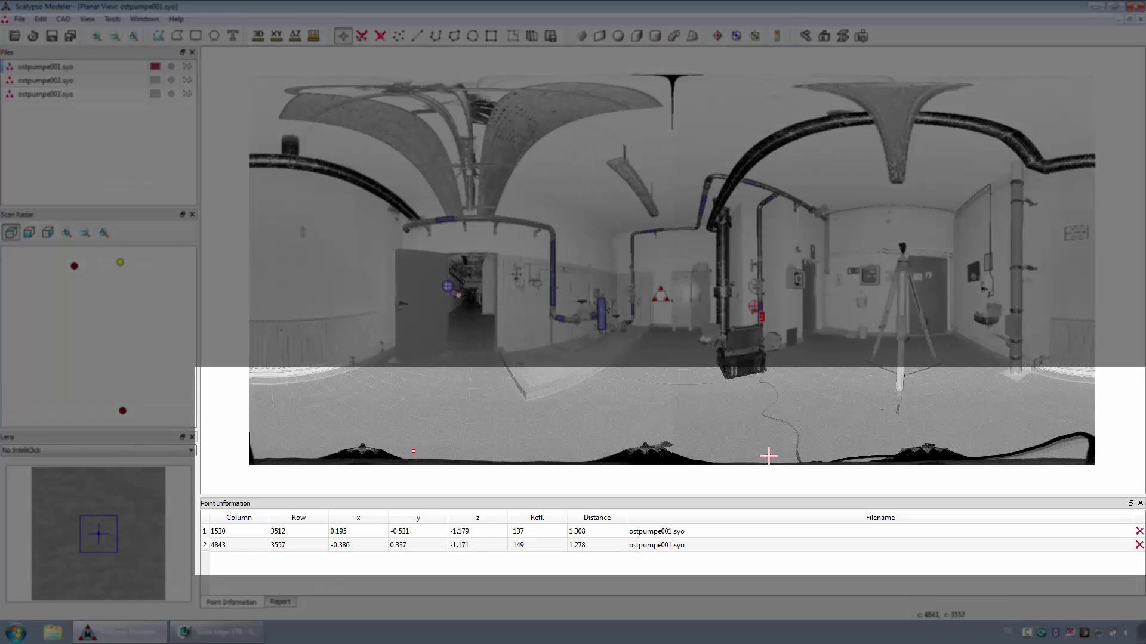
pyautogui.click(1066, 450)
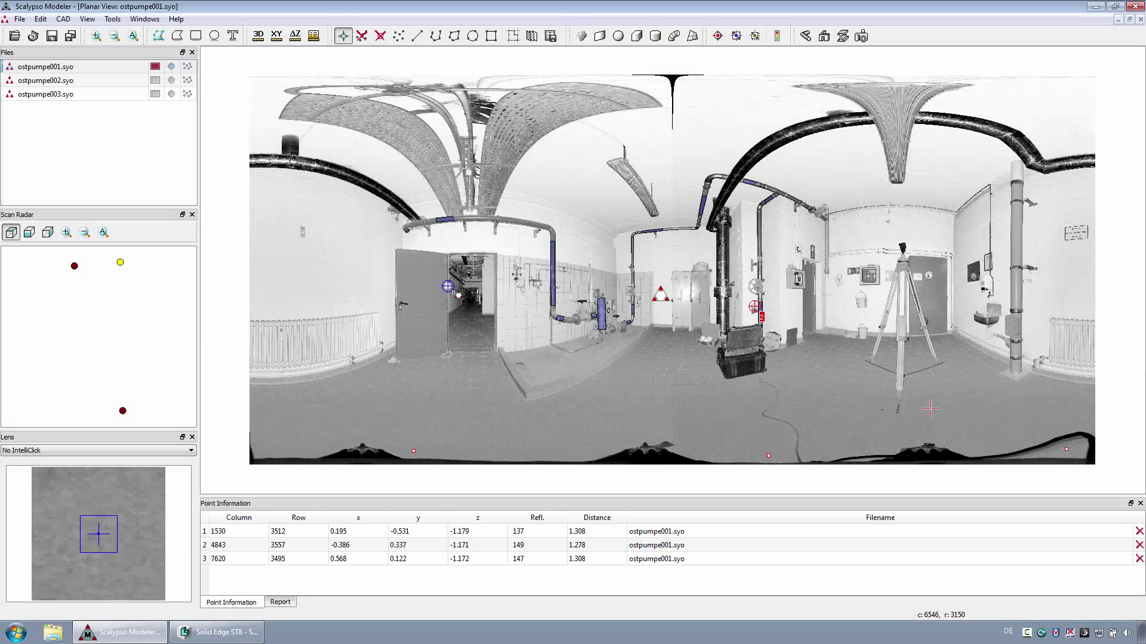
pyautogui.click(472, 36)
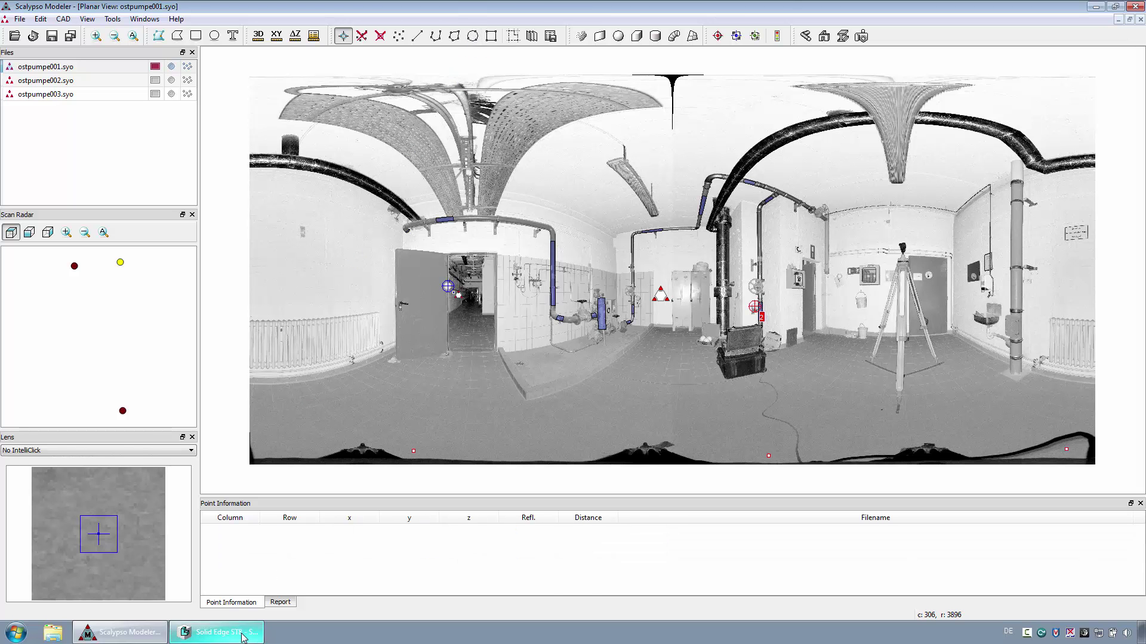
# Create a two-point line high on the left wall and confirm it appears in Room.par.
pyautogui.click(218, 632)
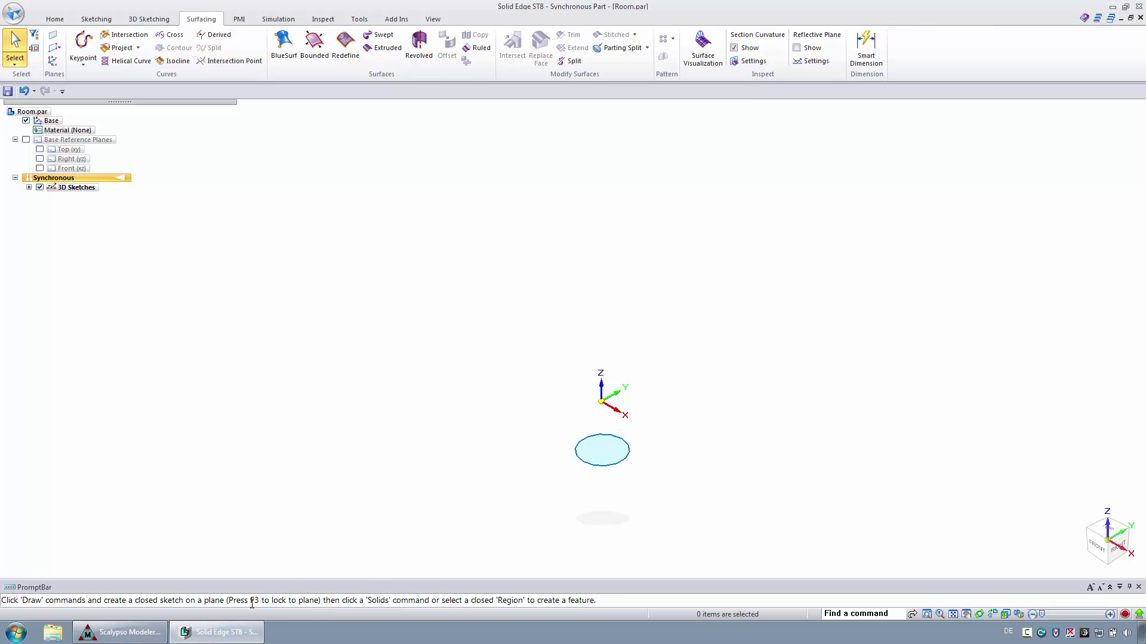
pyautogui.click(122, 632)
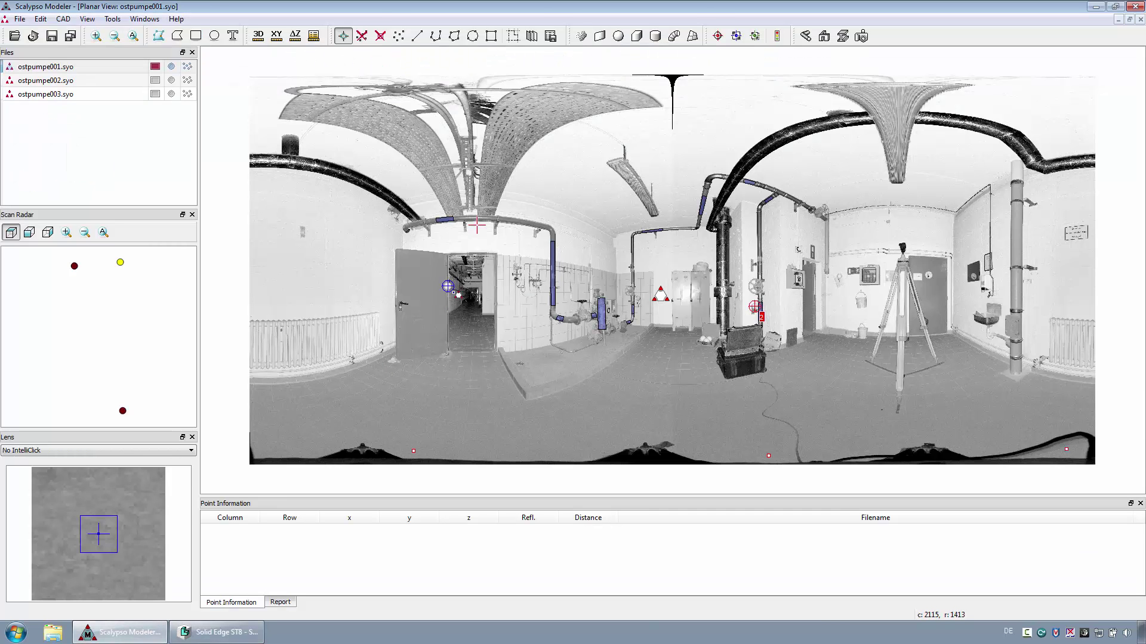
pyautogui.click(518, 189)
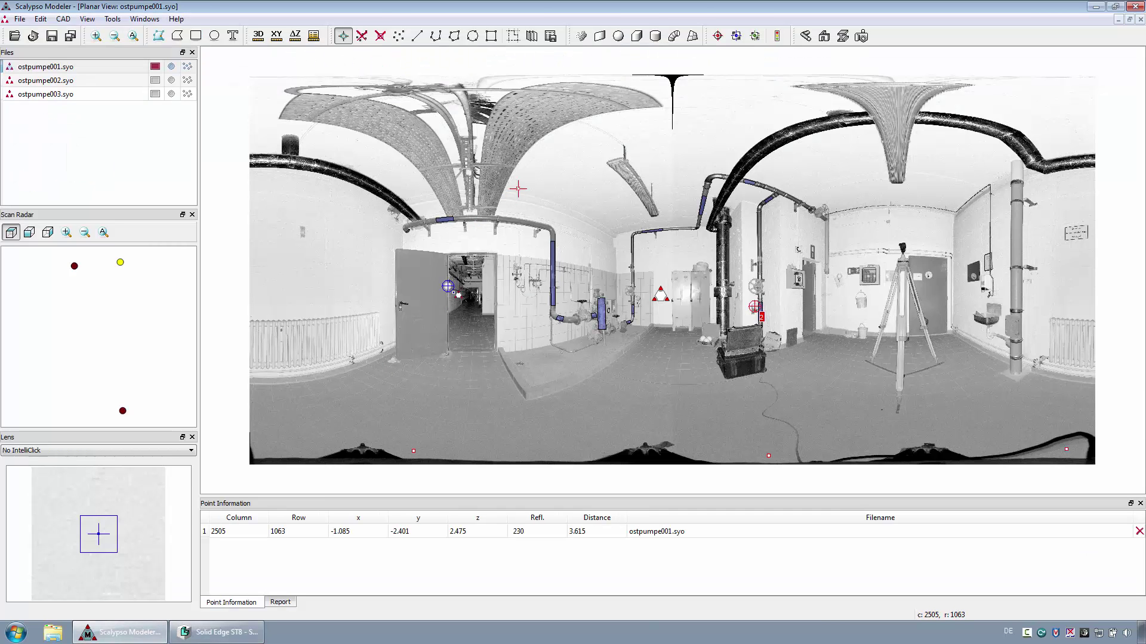
pyautogui.click(571, 204)
pyautogui.click(416, 36)
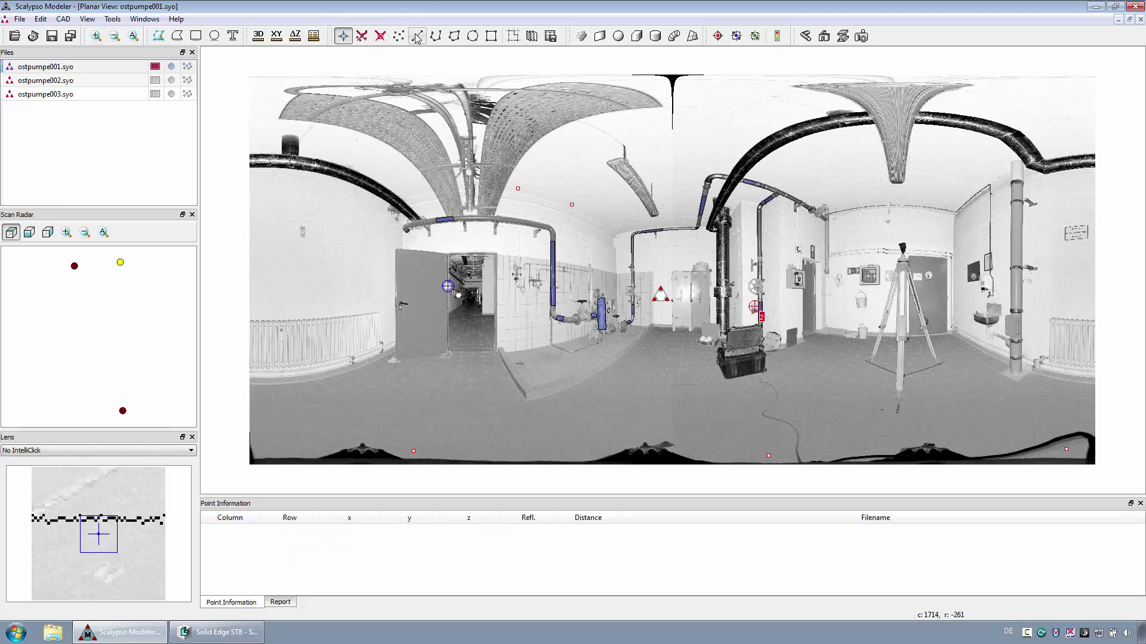
pyautogui.click(219, 632)
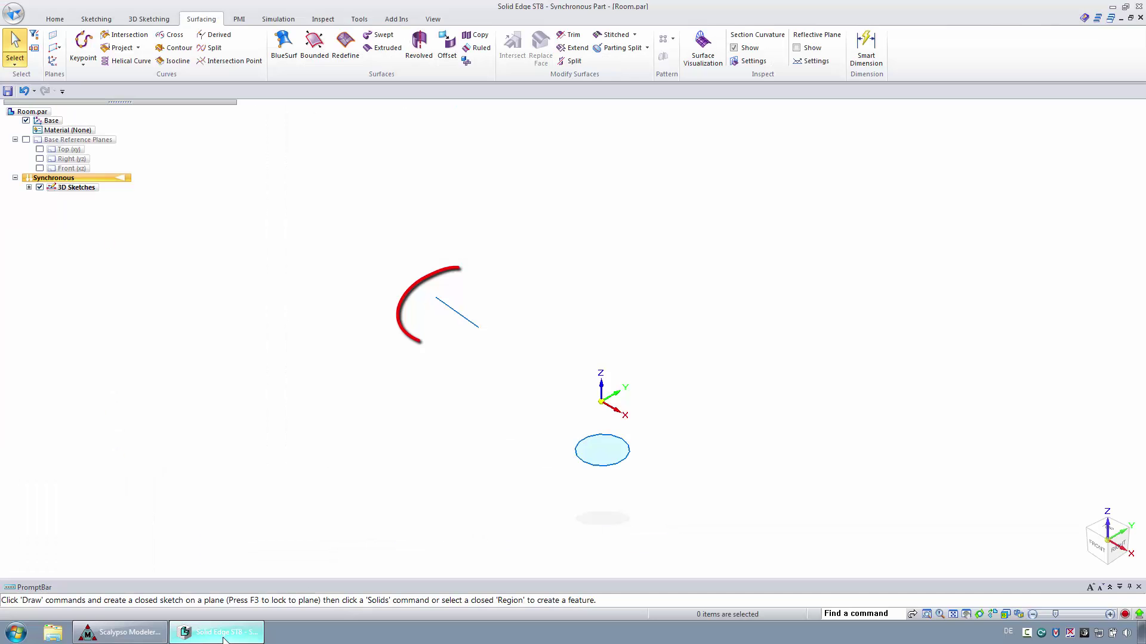
pyautogui.click(129, 634)
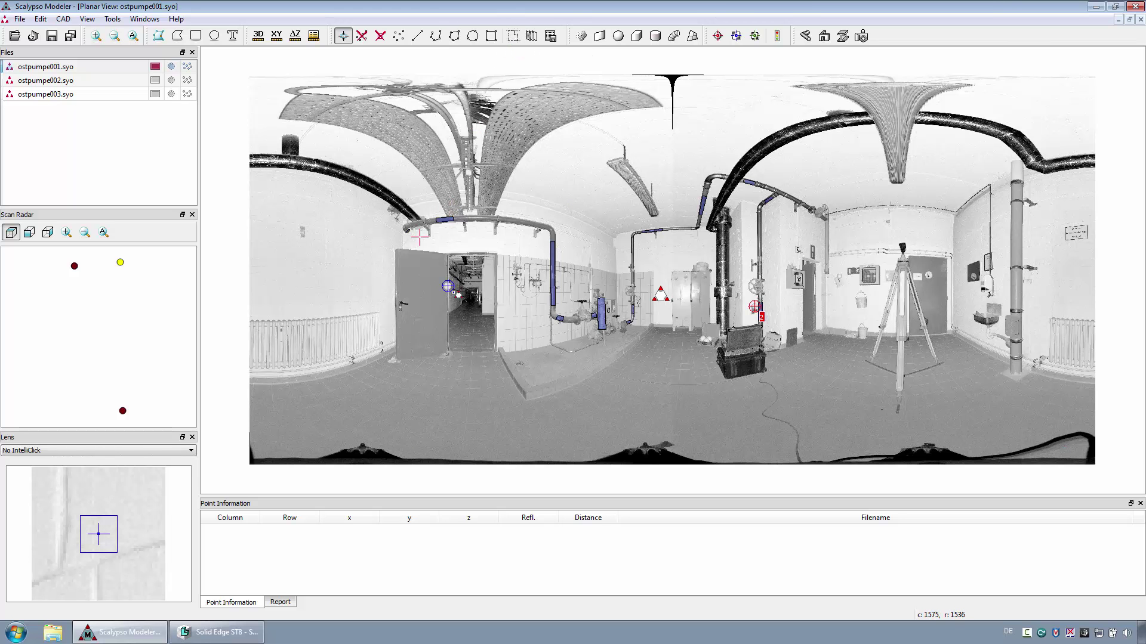
# Pick fifteen points along the tops of the room's walls in the zoomed panorama.
pyautogui.scroll(2, 415, 247)
pyautogui.click(378, 236)
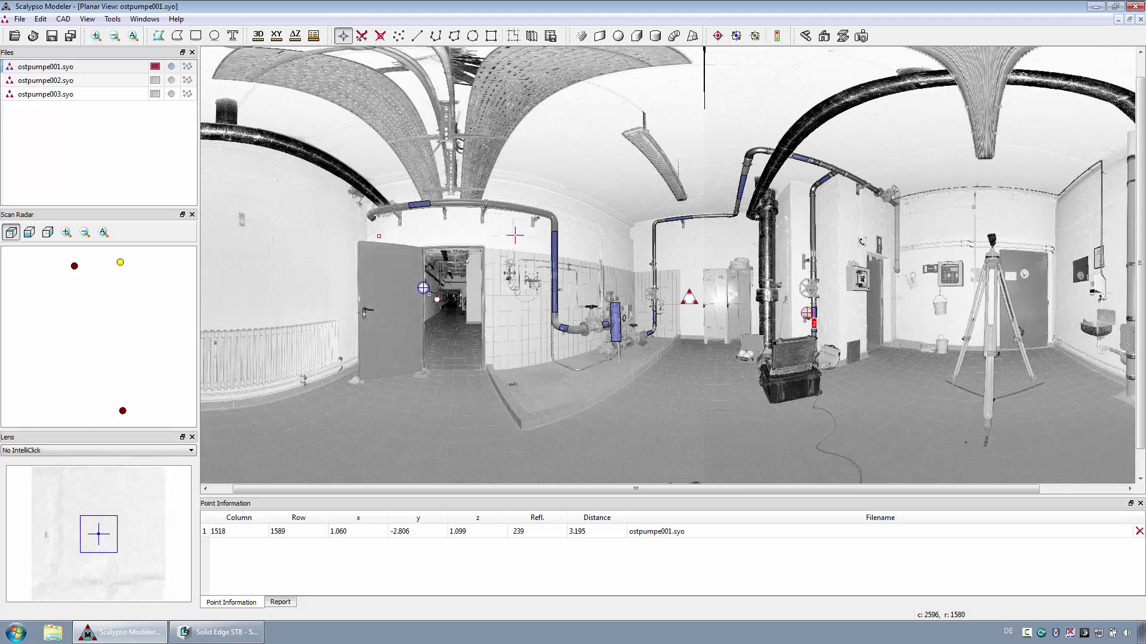
pyautogui.click(630, 257)
pyautogui.click(636, 258)
pyautogui.click(752, 253)
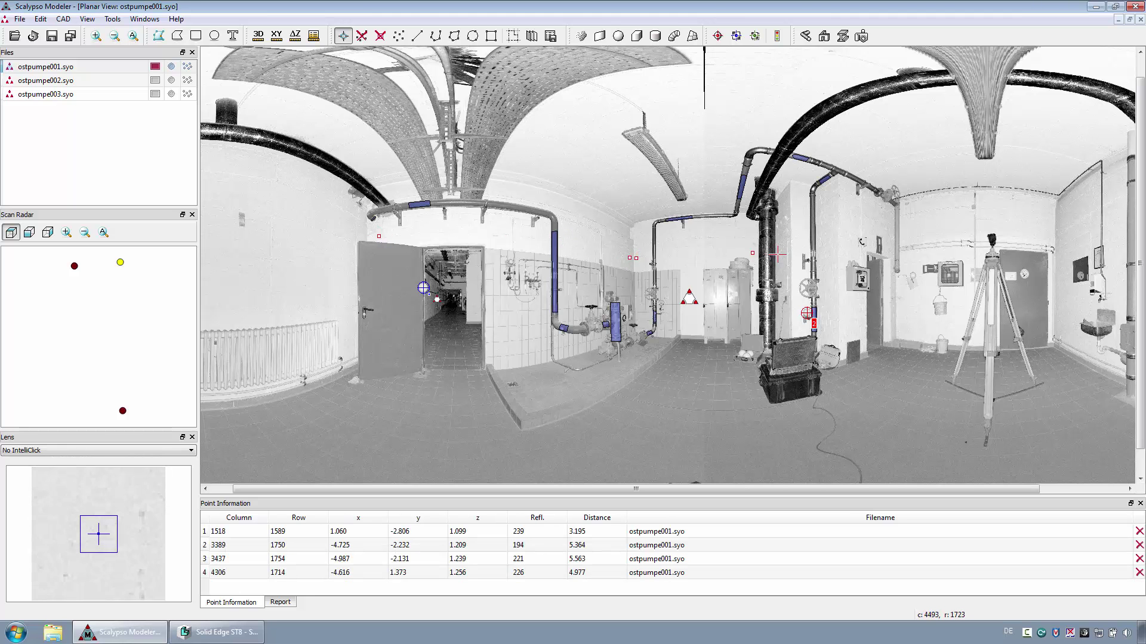
pyautogui.click(777, 254)
pyautogui.click(785, 251)
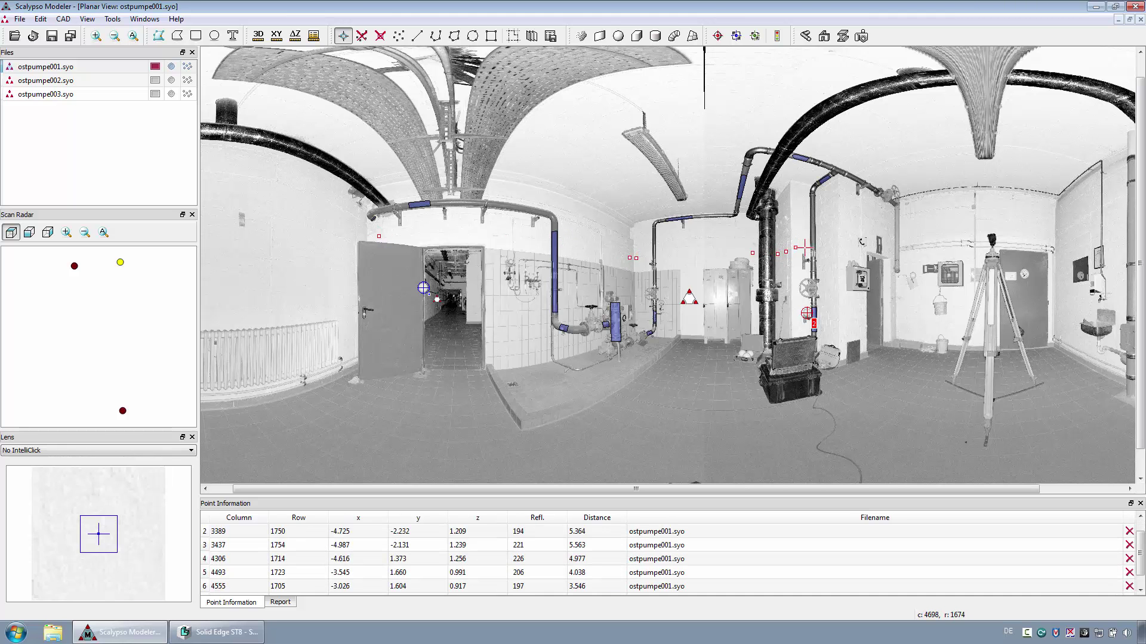
pyautogui.click(805, 247)
pyautogui.click(818, 245)
pyautogui.click(835, 242)
pyautogui.click(842, 242)
pyautogui.click(891, 242)
pyautogui.click(905, 241)
pyautogui.click(1053, 239)
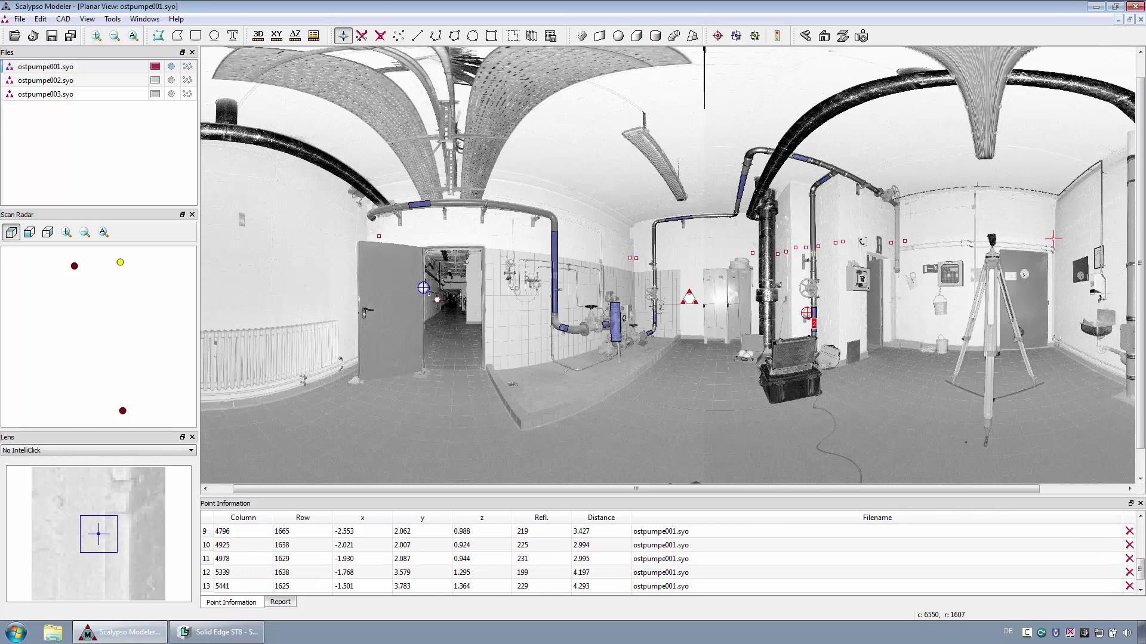
pyautogui.hscroll(3, 1049, 489)
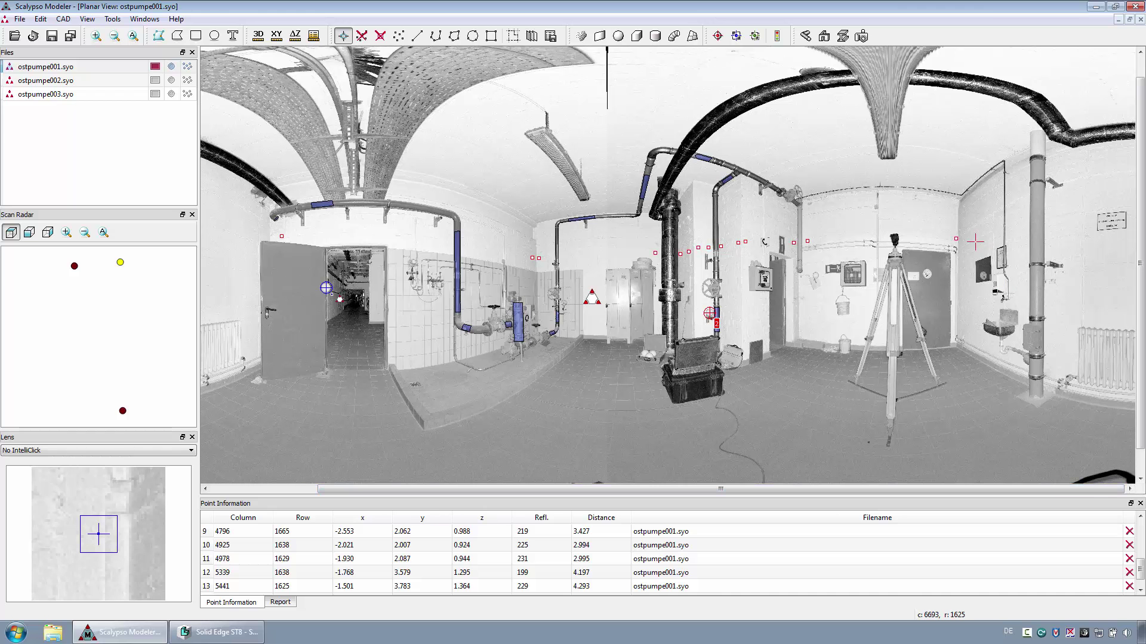
pyautogui.click(970, 237)
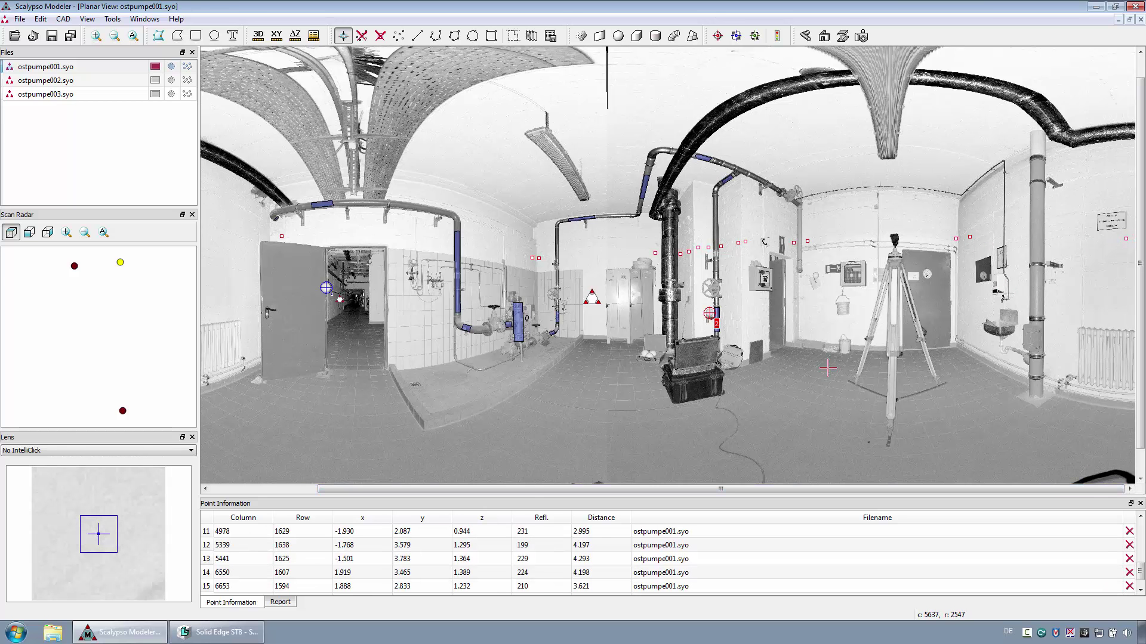
# Reset all measured z values to 0.0 and build the room outline as a polyline.
pyautogui.rightClick(486, 518)
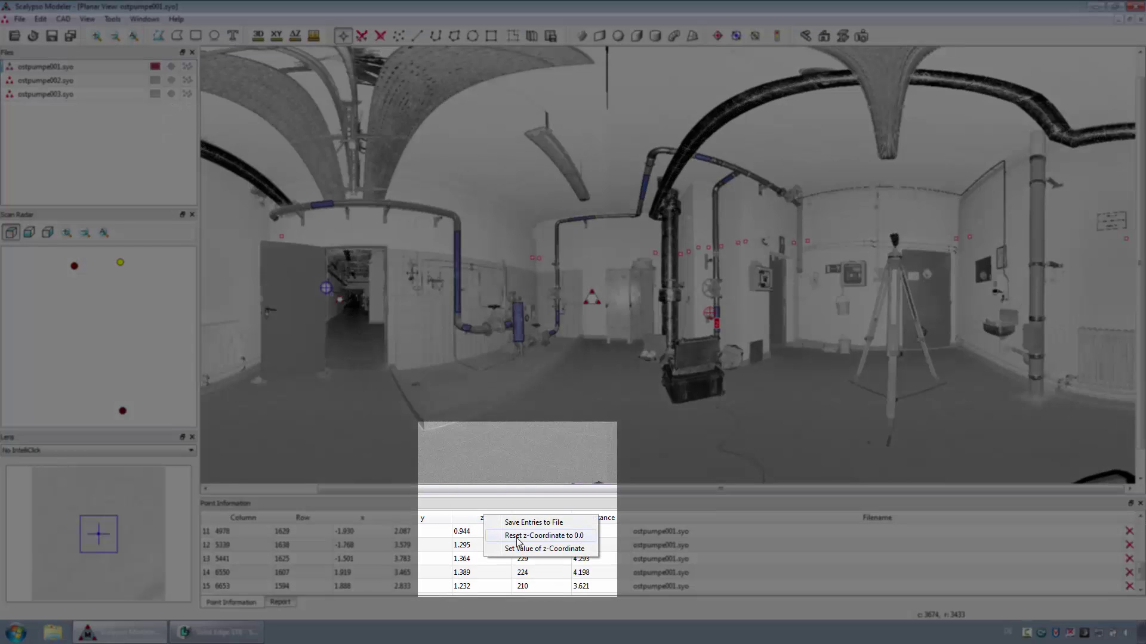
pyautogui.click(509, 535)
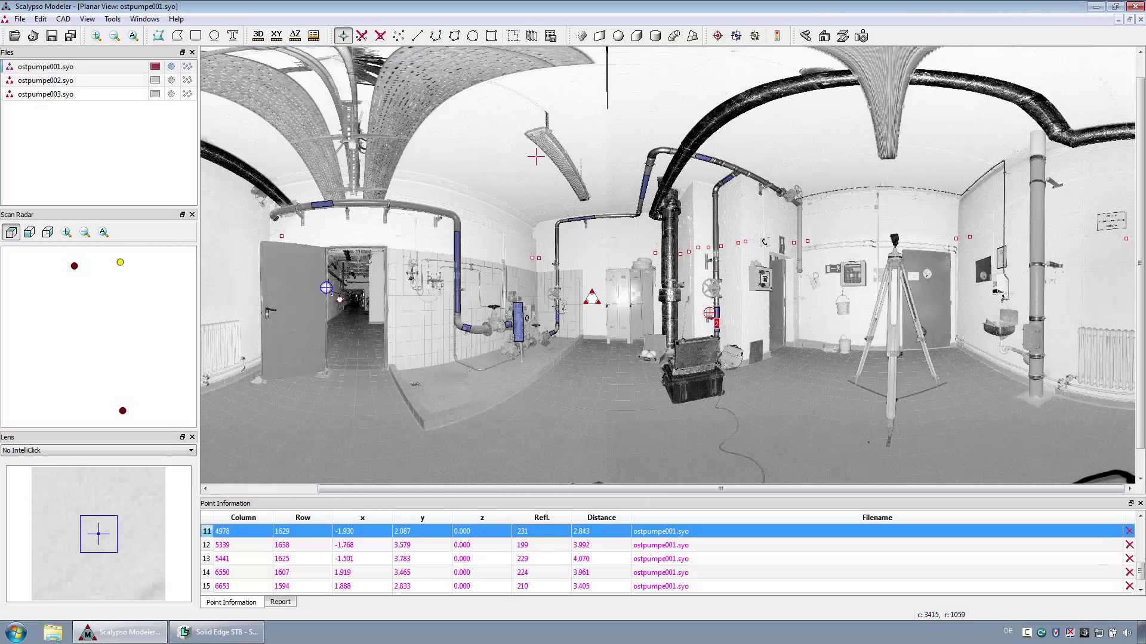
pyautogui.click(513, 36)
# In Solid Edge, inspect 3D Sketch_11, 3D Sketch_12 and 3D Sketch_13 in PathFinder.
pyautogui.click(224, 634)
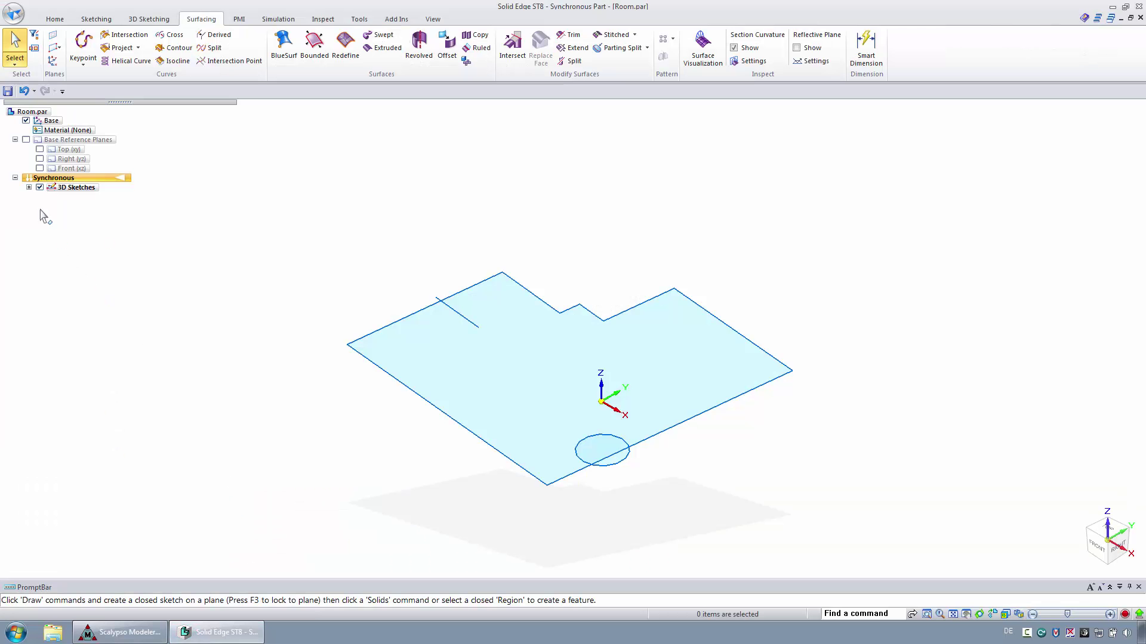
pyautogui.click(29, 187)
pyautogui.click(67, 198)
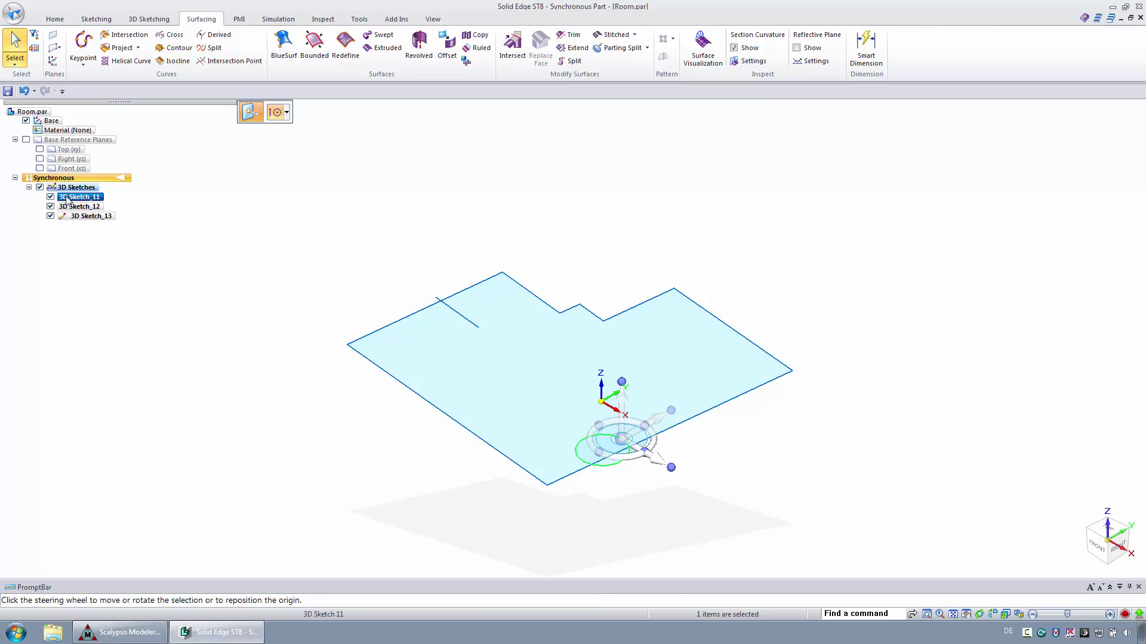
pyautogui.click(69, 207)
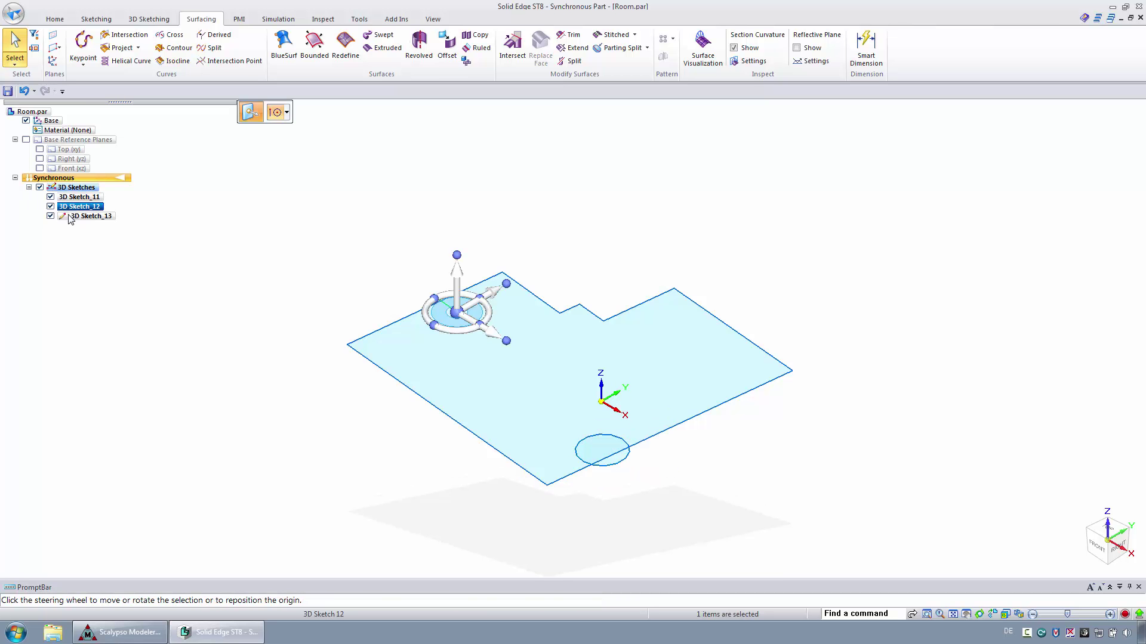
pyautogui.click(78, 216)
pyautogui.click(93, 239)
# Create Plane 6 parallel to the Top (xy) plane, offset below the room outline.
pyautogui.click(40, 149)
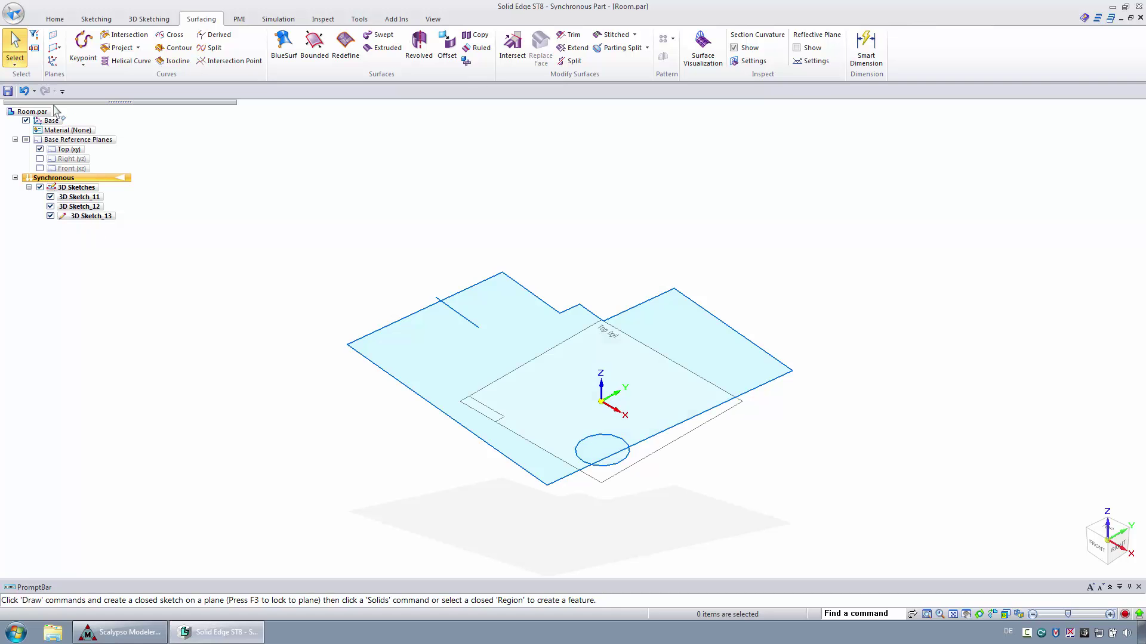
pyautogui.click(53, 34)
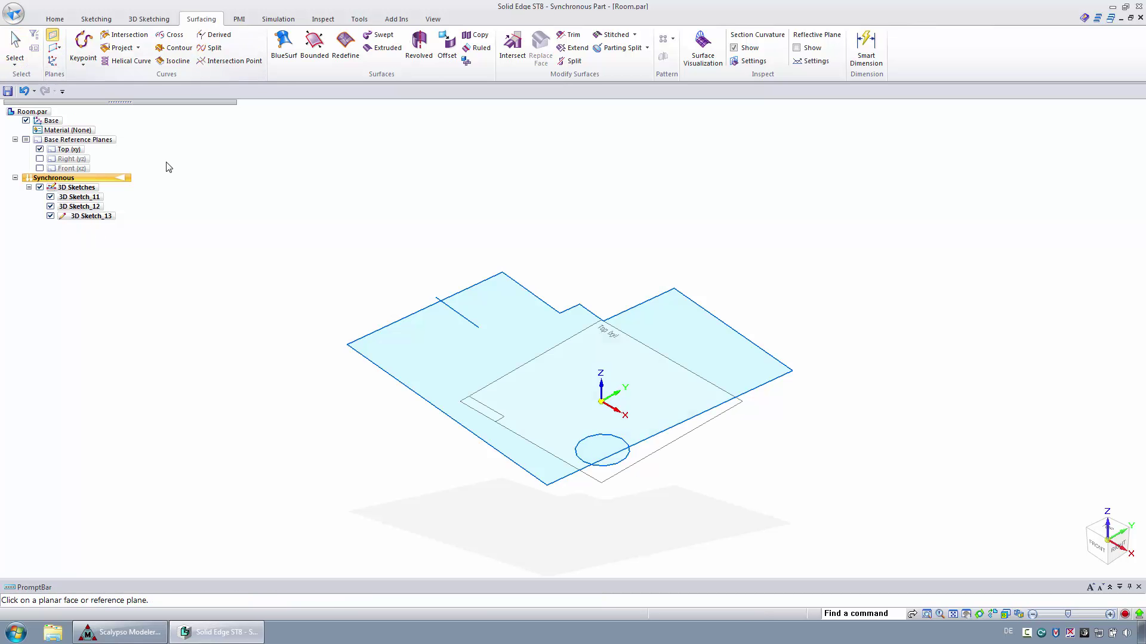
pyautogui.click(590, 481)
pyautogui.click(602, 392)
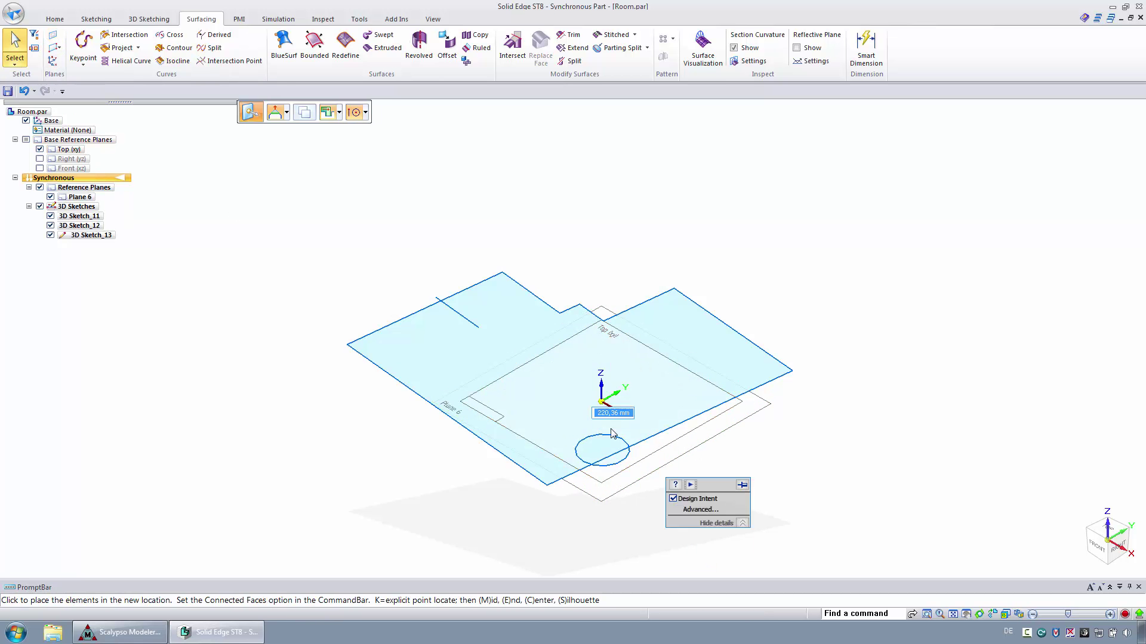
pyautogui.click(615, 470)
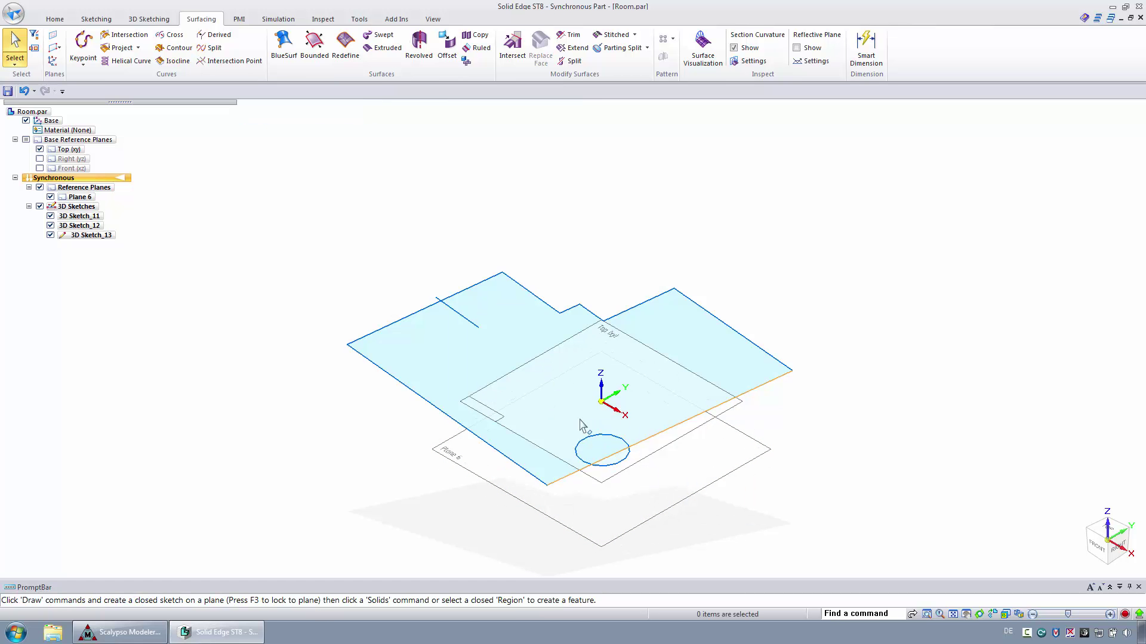
# Extrude the room outline into walls as Extrude 1 and hide 3D Sketch_13.
pyautogui.click(385, 48)
pyautogui.click(401, 318)
pyautogui.rightClick(401, 318)
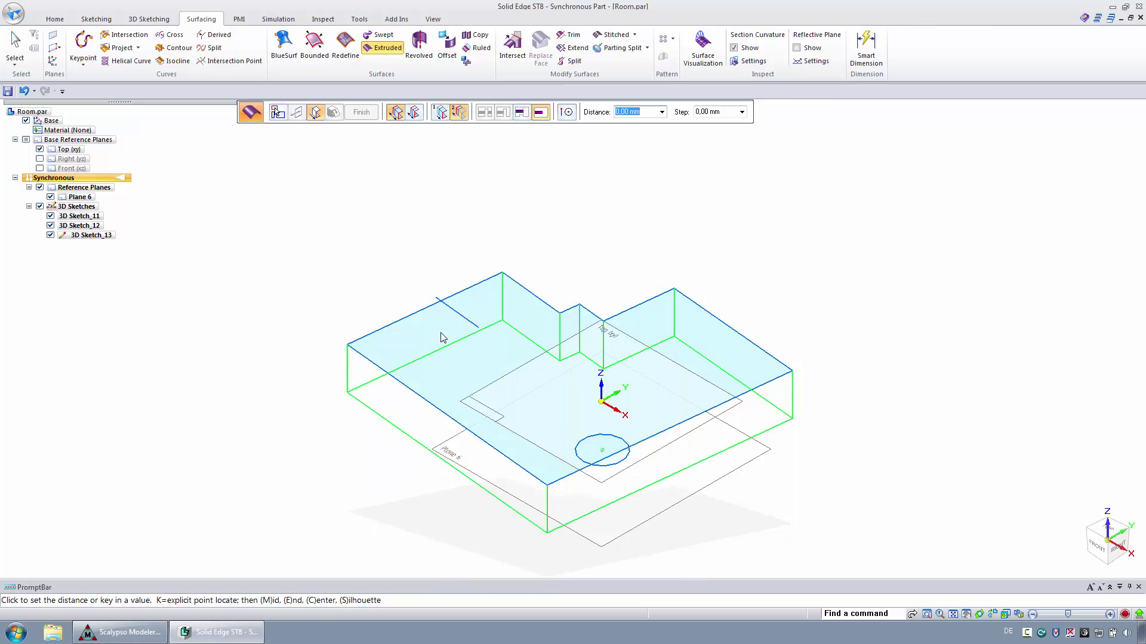
pyautogui.click(440, 297)
pyautogui.hotkey('ctrl', 't')
pyautogui.press('Escape')
pyautogui.click(50, 254)
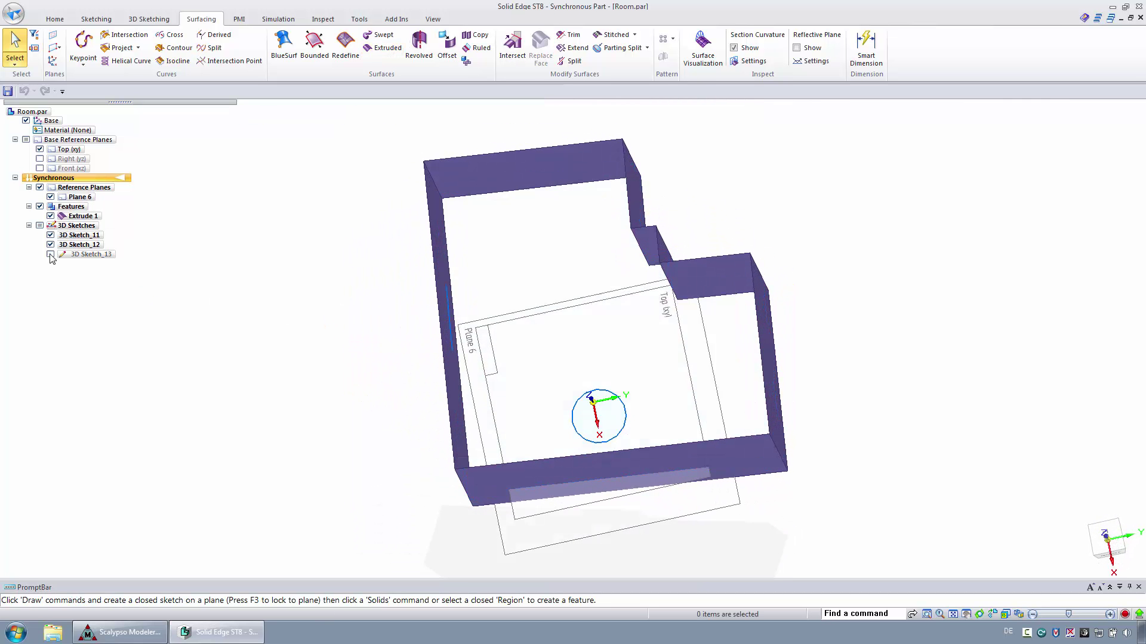
# Trace the doorway's four frame corners and export the outline to Solid Edge as 3D Sketch_14.
pyautogui.click(122, 632)
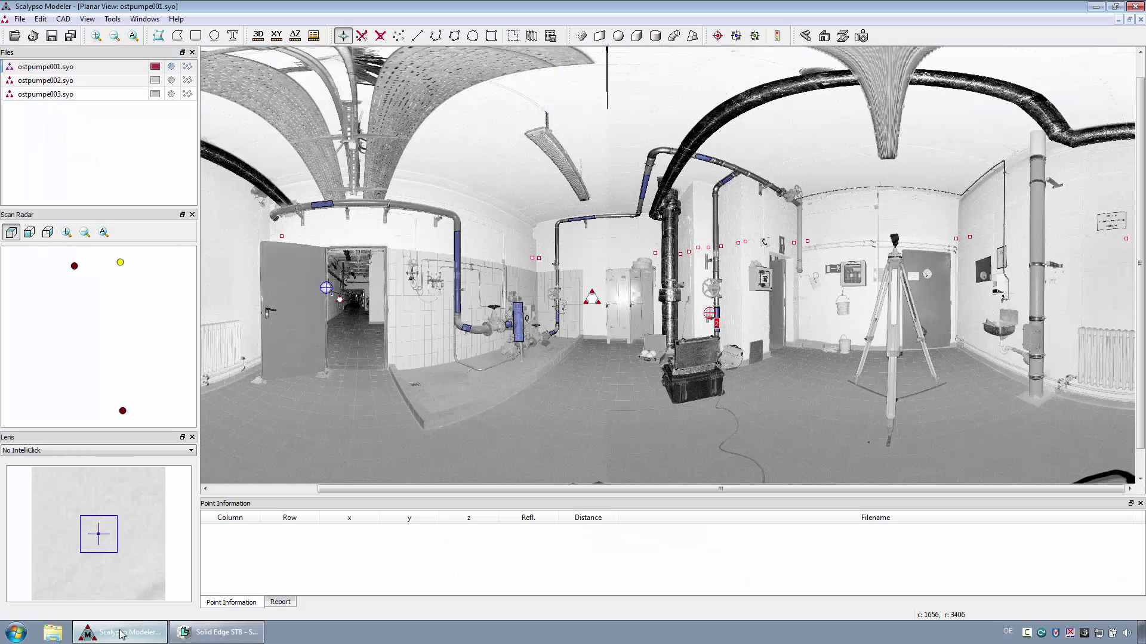
pyautogui.scroll(5, 336, 373)
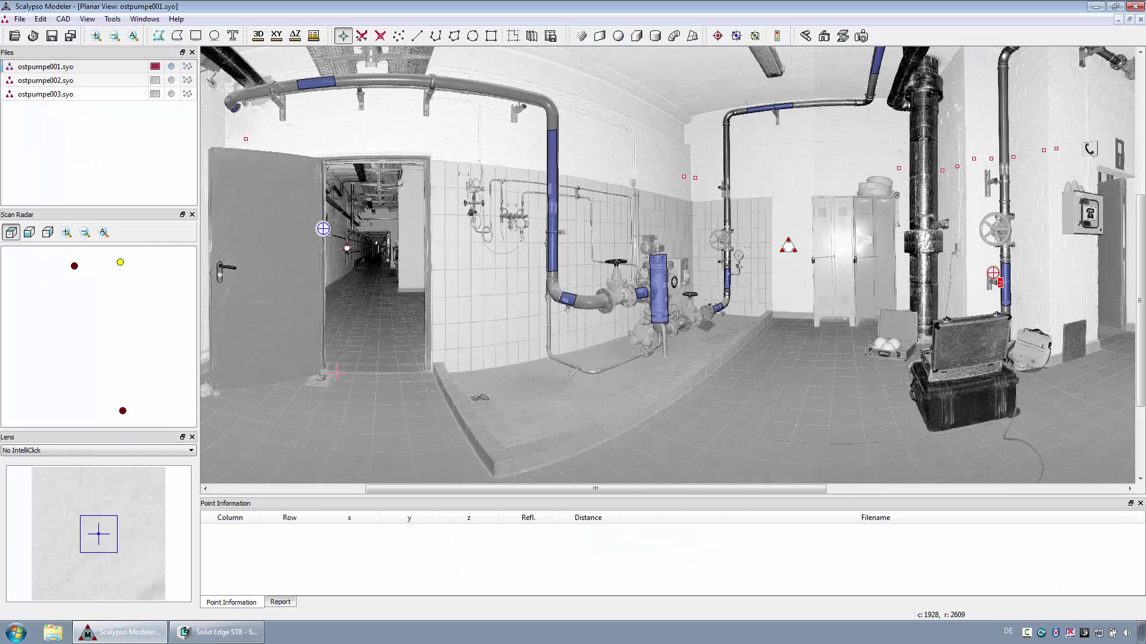
pyautogui.click(441, 370)
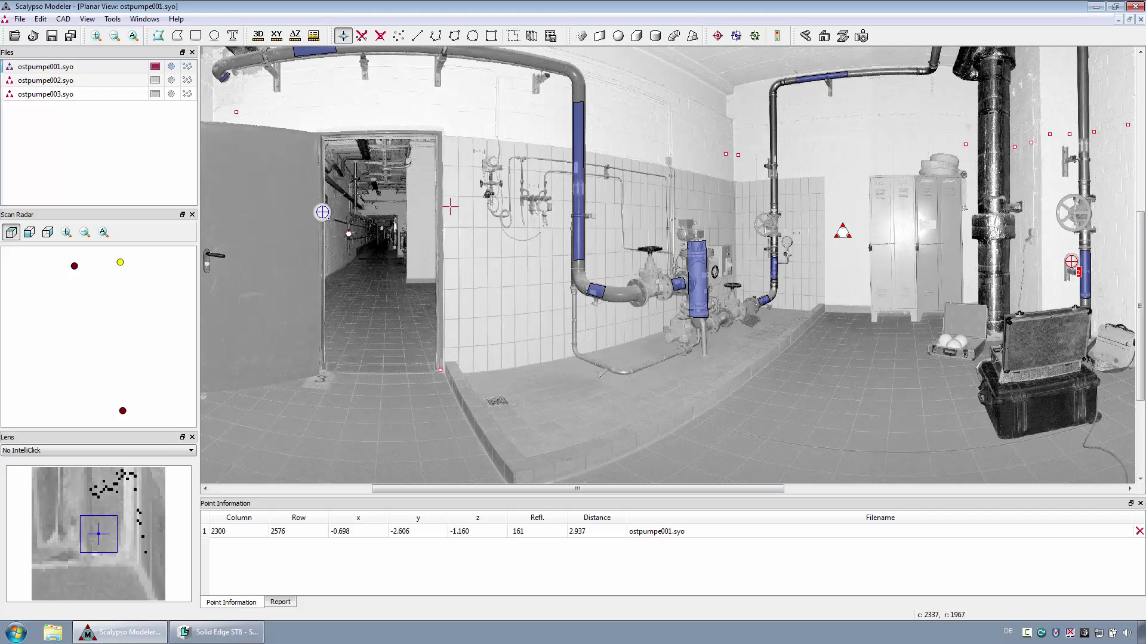
pyautogui.click(439, 133)
pyautogui.click(320, 135)
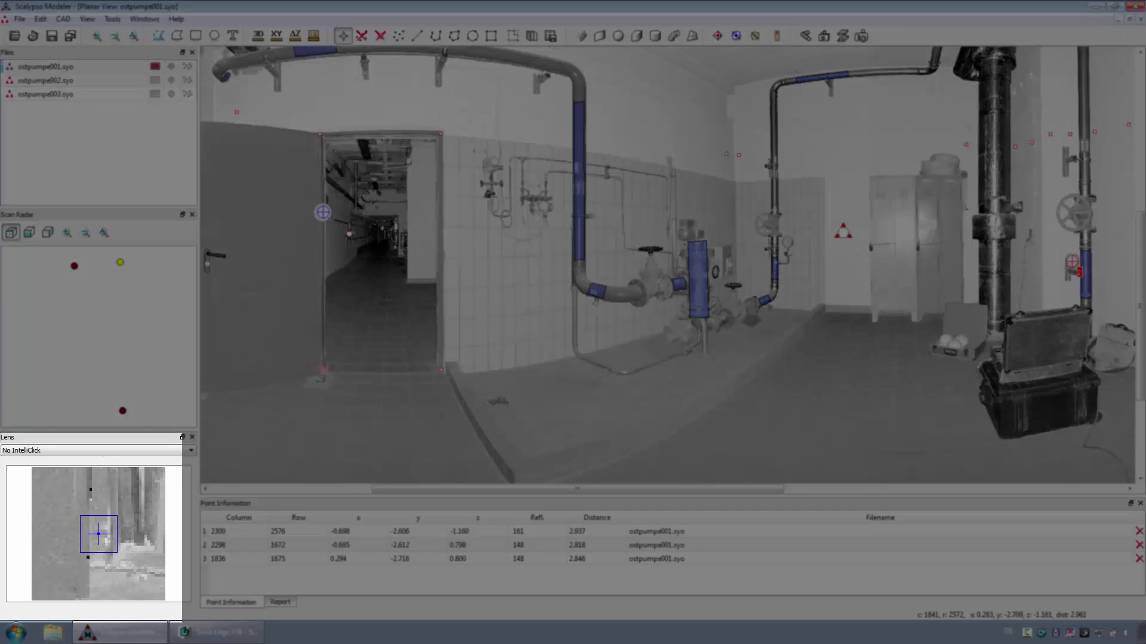
pyautogui.click(322, 369)
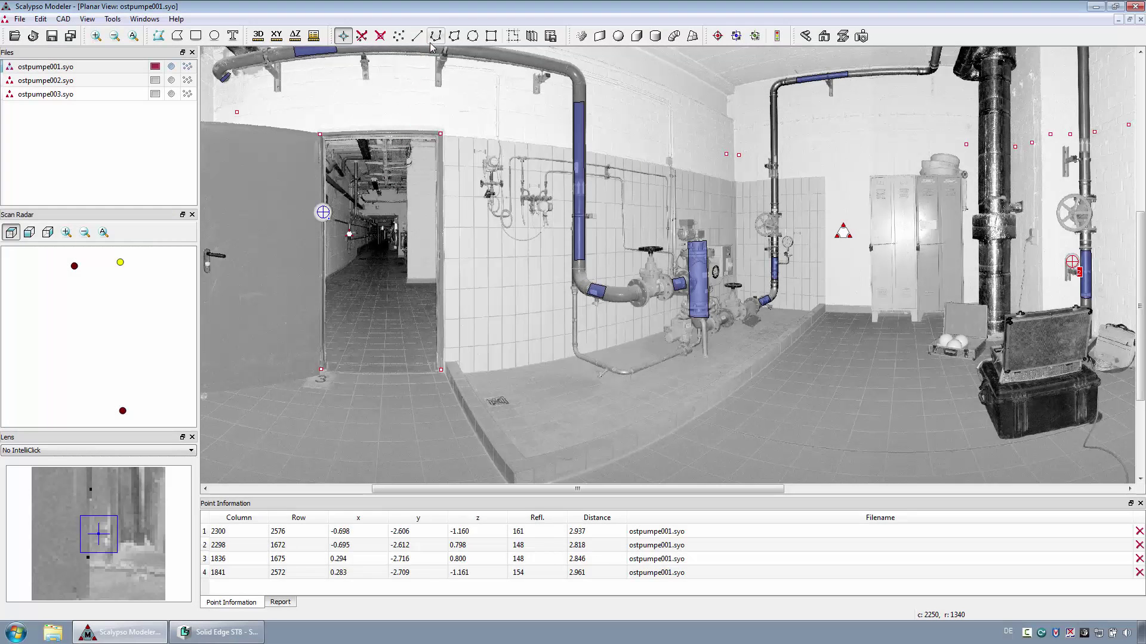
pyautogui.click(436, 36)
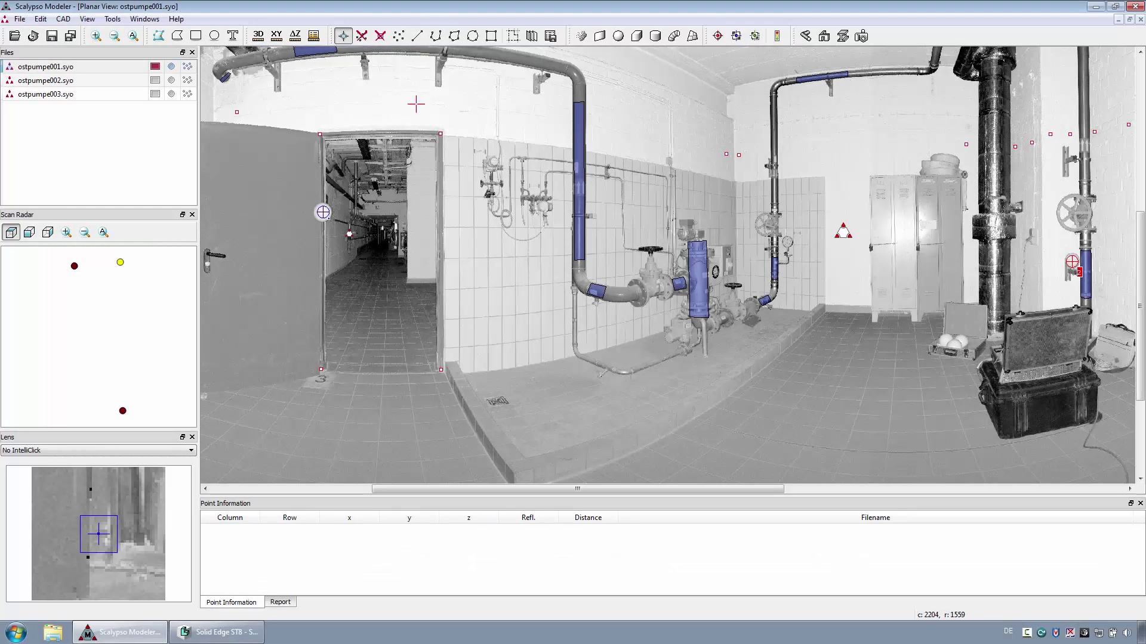
pyautogui.click(223, 633)
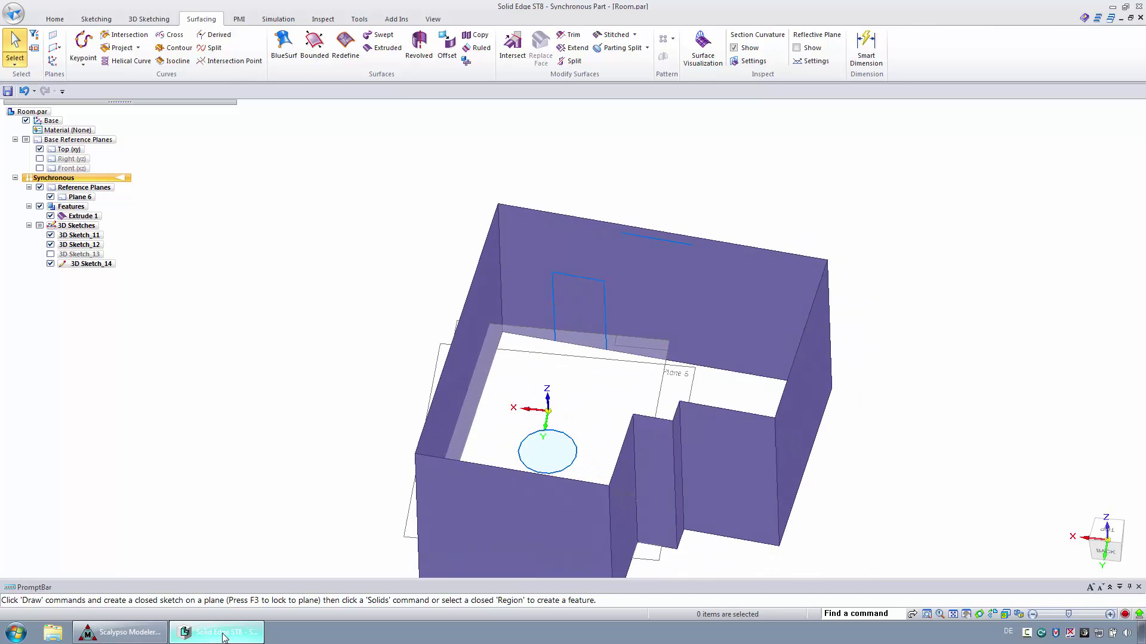
# Detect a cylinder on the blue vertical pump housing and export it to Room.par as Protrusion 1.
pyautogui.click(120, 634)
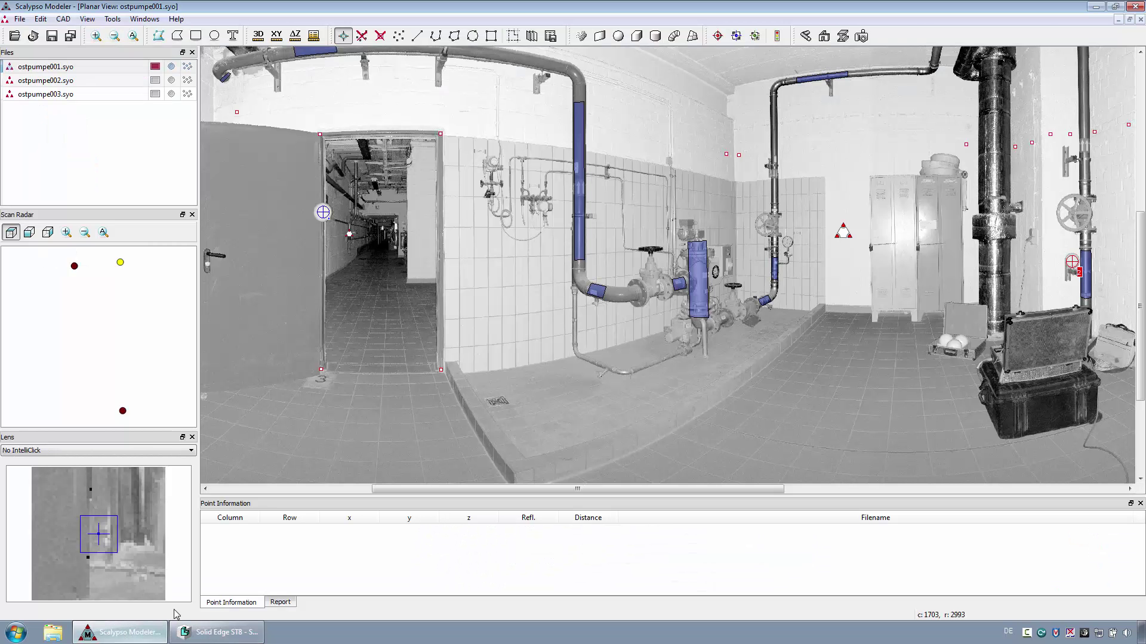
pyautogui.click(655, 36)
pyautogui.click(700, 273)
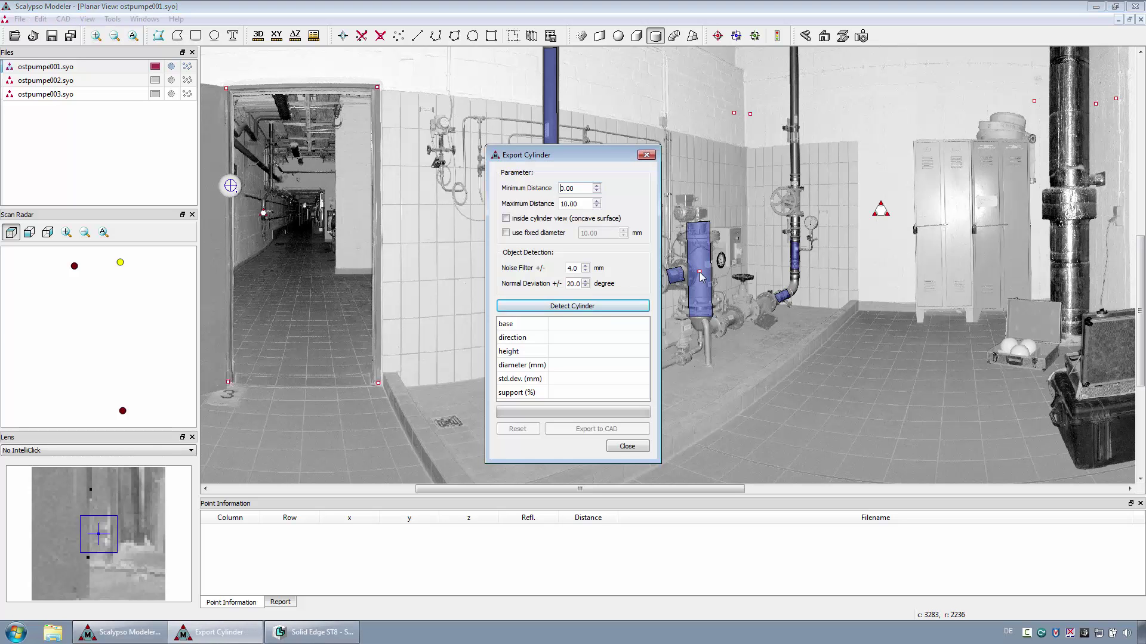
pyautogui.click(612, 307)
pyautogui.click(595, 429)
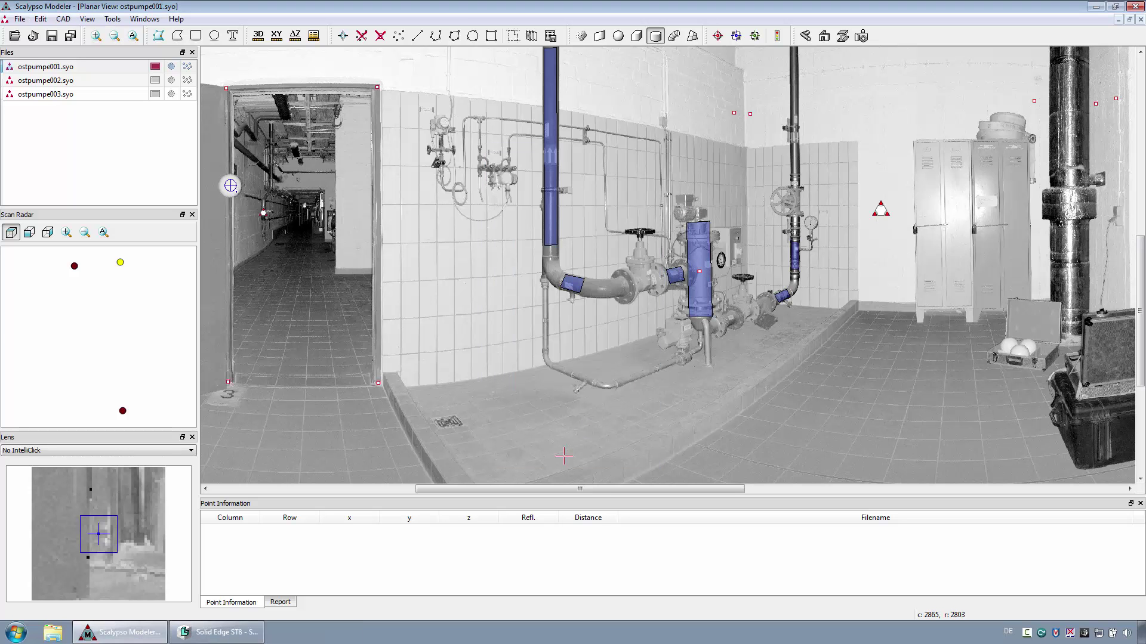
pyautogui.click(255, 636)
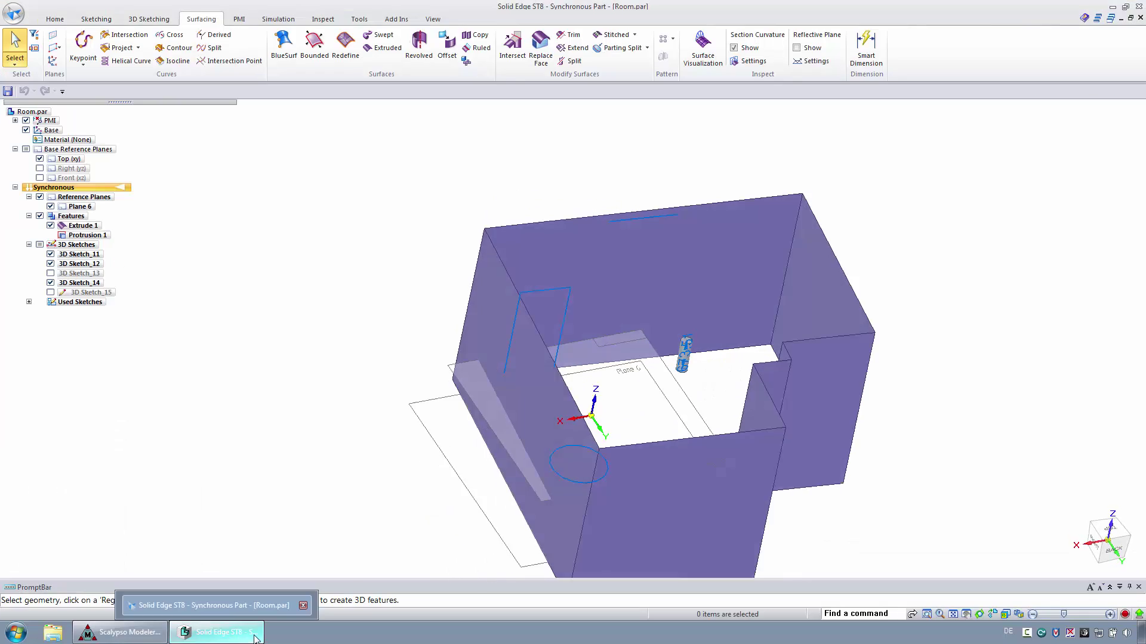
pyautogui.click(127, 634)
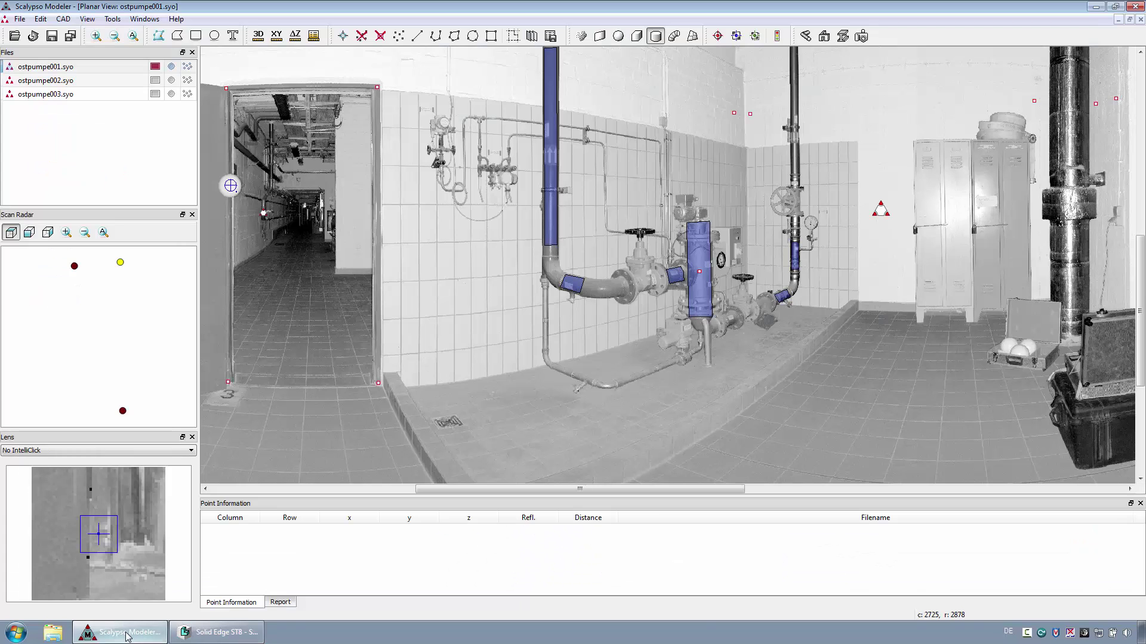
# Export the raised concrete platform as a 3D cube from four picked points, creating Protrusion 2.
pyautogui.scroll(-5, 635, 243)
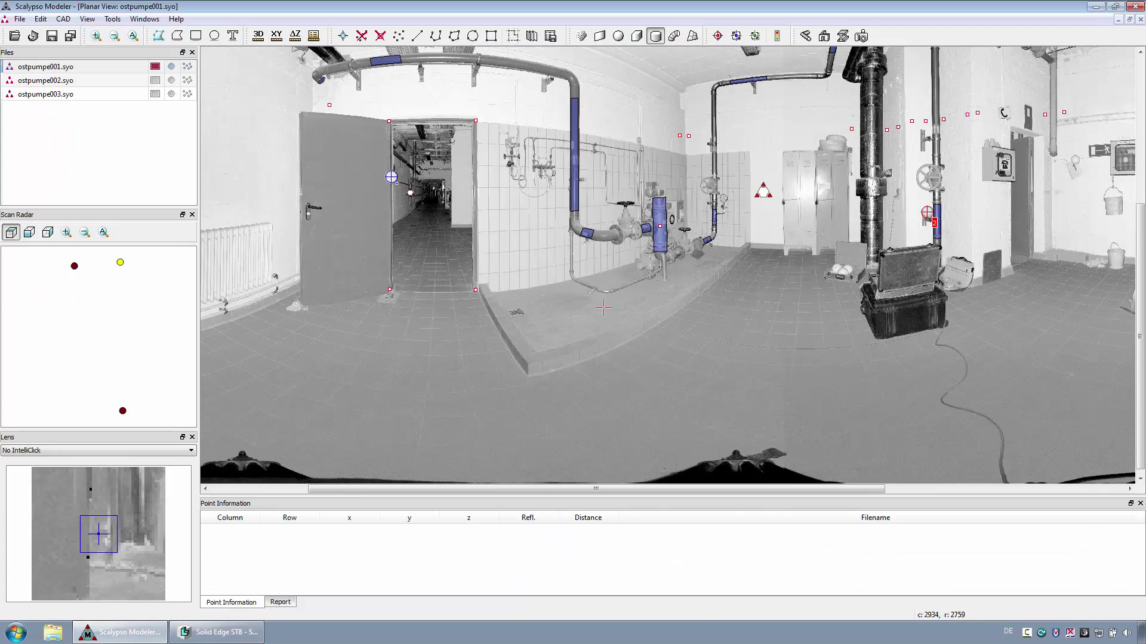
pyautogui.click(637, 36)
pyautogui.click(595, 197)
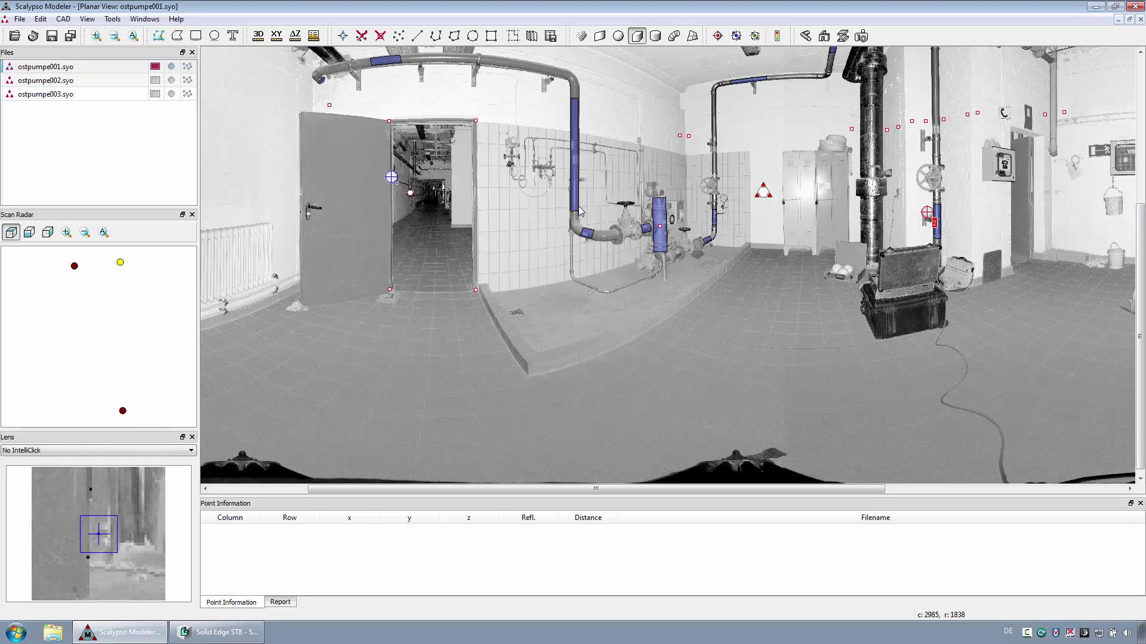
pyautogui.click(517, 334)
pyautogui.click(478, 286)
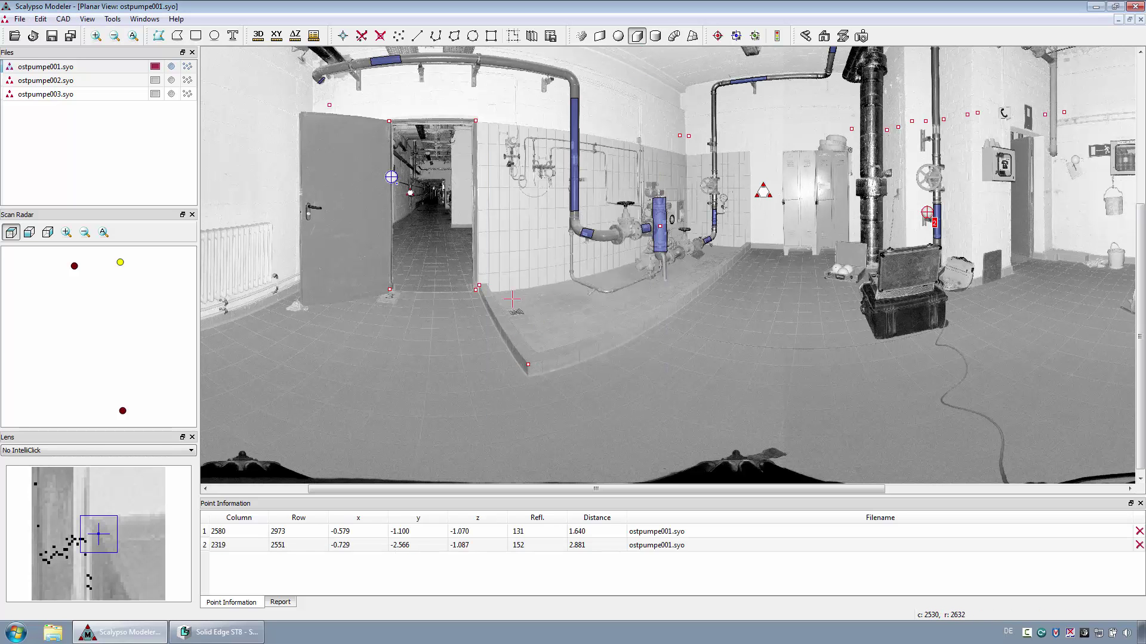
pyautogui.click(749, 244)
pyautogui.click(528, 375)
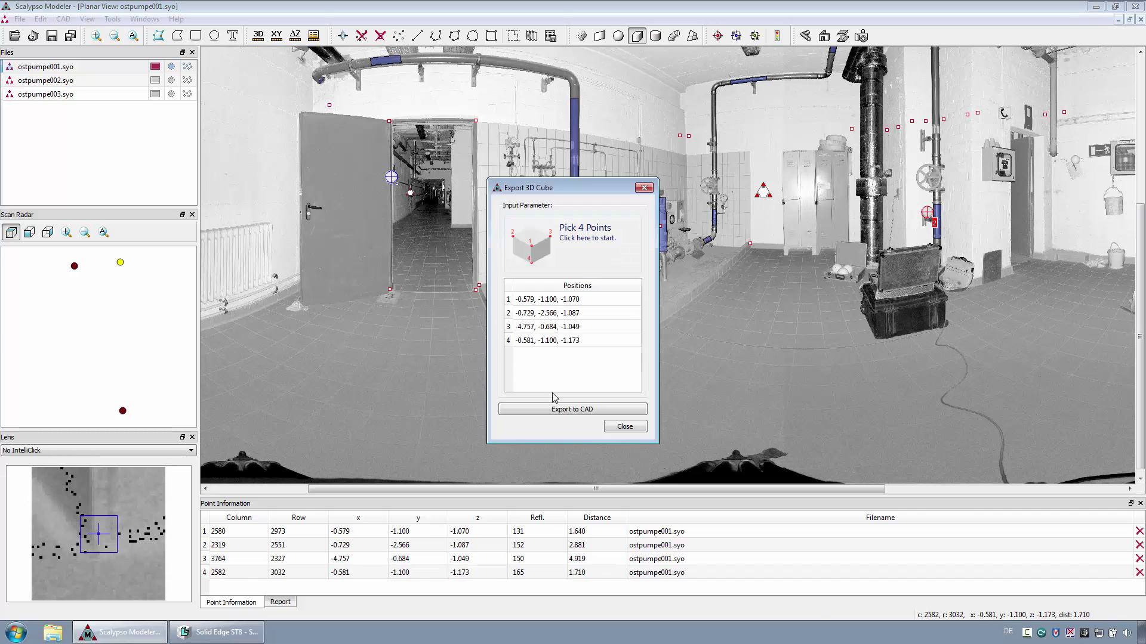
pyautogui.click(570, 411)
pyautogui.click(237, 632)
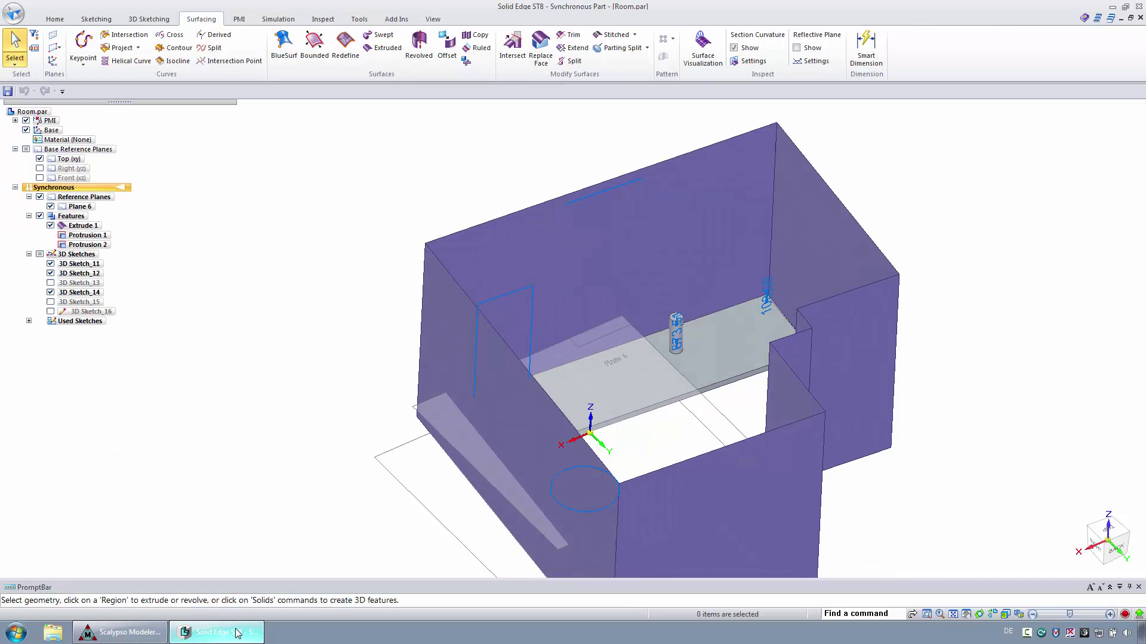
pyautogui.click(125, 633)
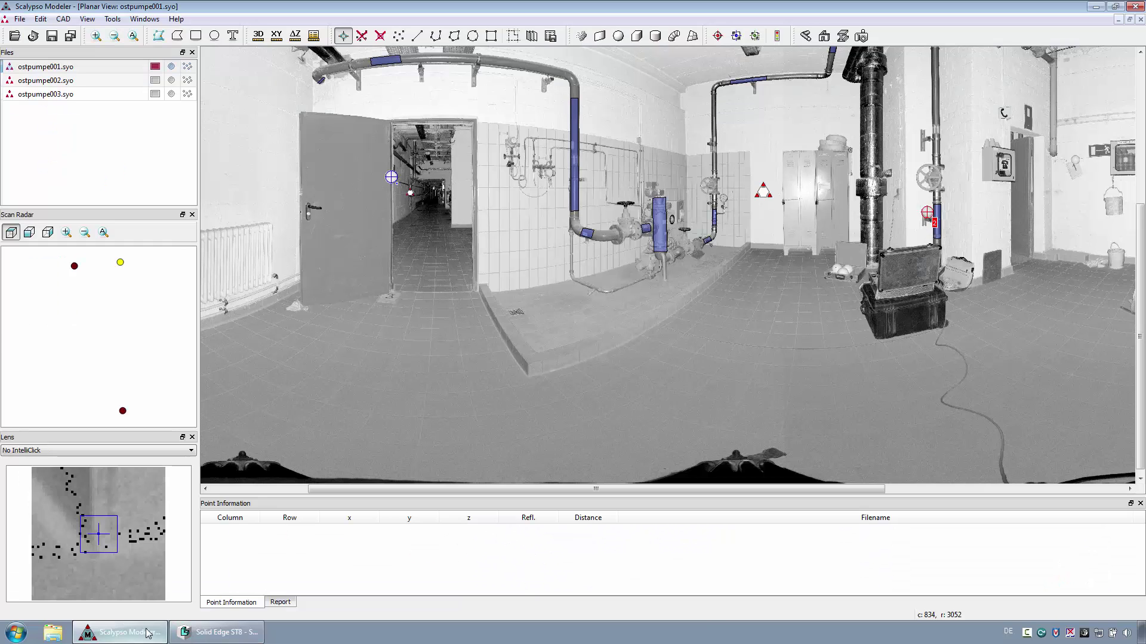
# Start a new pipe run in the Pipe module with a pipe between two points on the short stub.
pyautogui.click(807, 37)
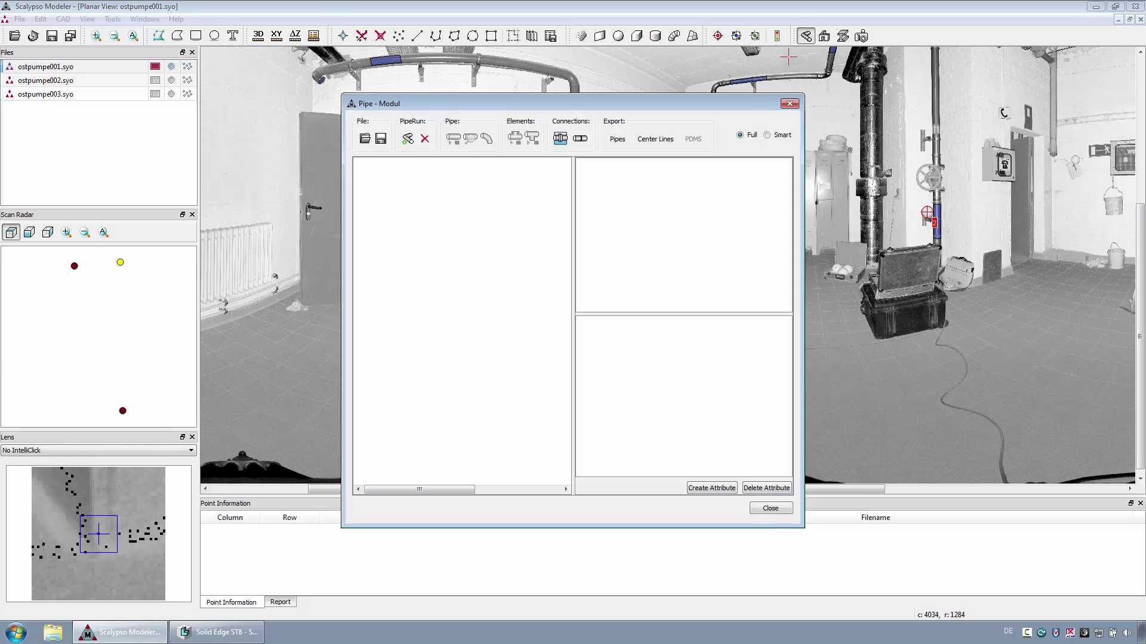
pyautogui.click(407, 139)
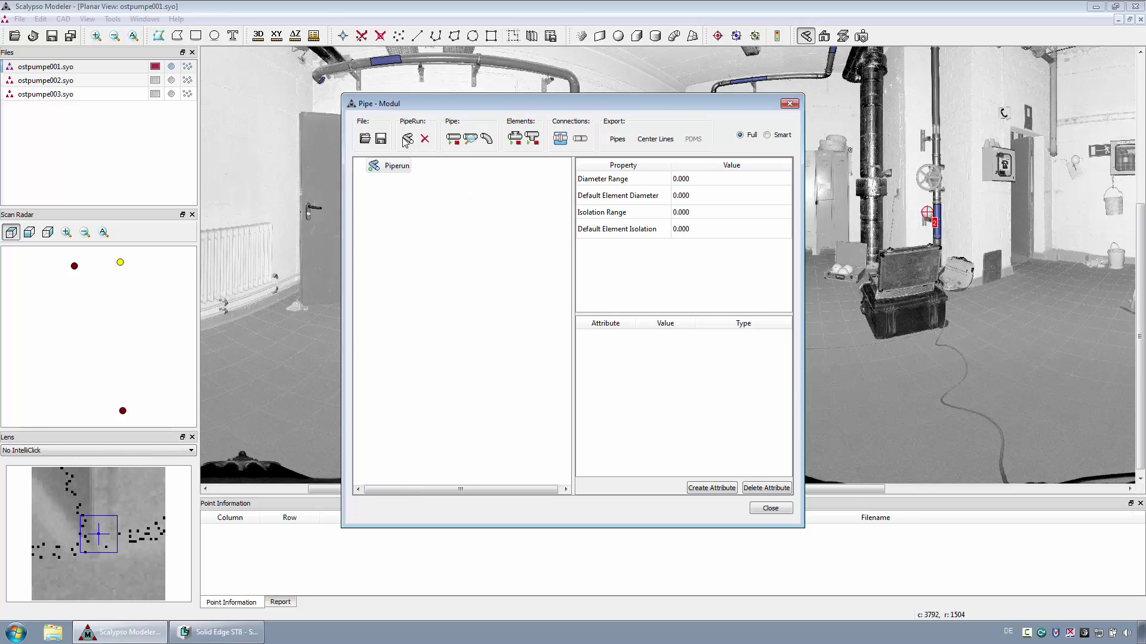
pyautogui.click(453, 141)
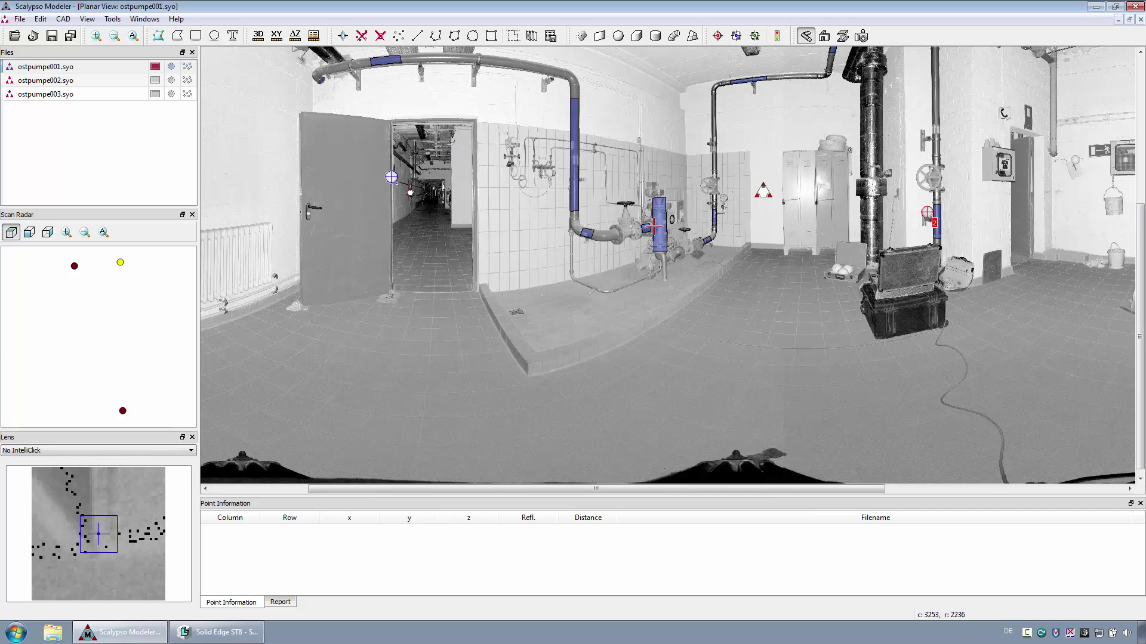
pyautogui.scroll(4, 655, 226)
pyautogui.scroll(3, 654, 226)
pyautogui.click(698, 241)
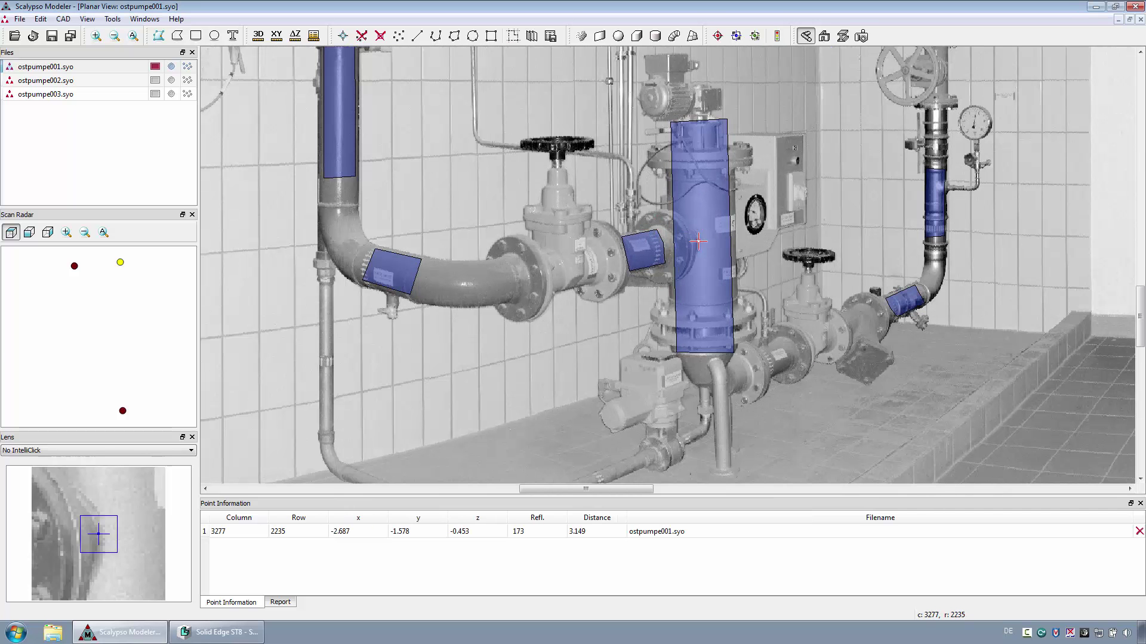
pyautogui.click(626, 258)
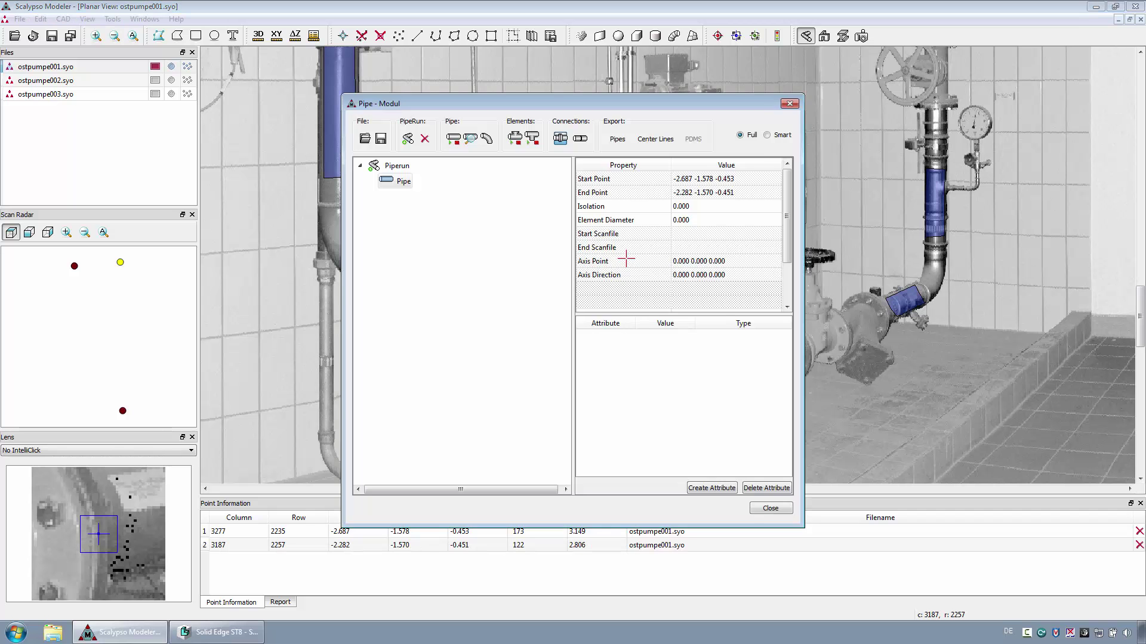
pyautogui.click(470, 138)
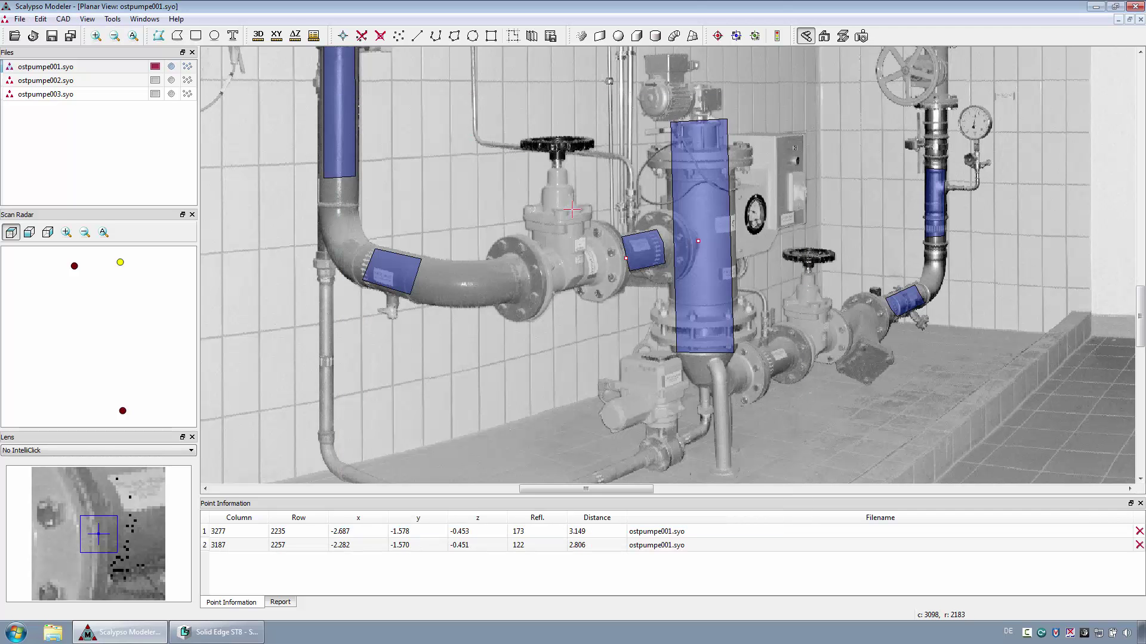
# Detect the pipe's cylinder fit at diameter 0.113 and close the fit dialog.
pyautogui.click(646, 246)
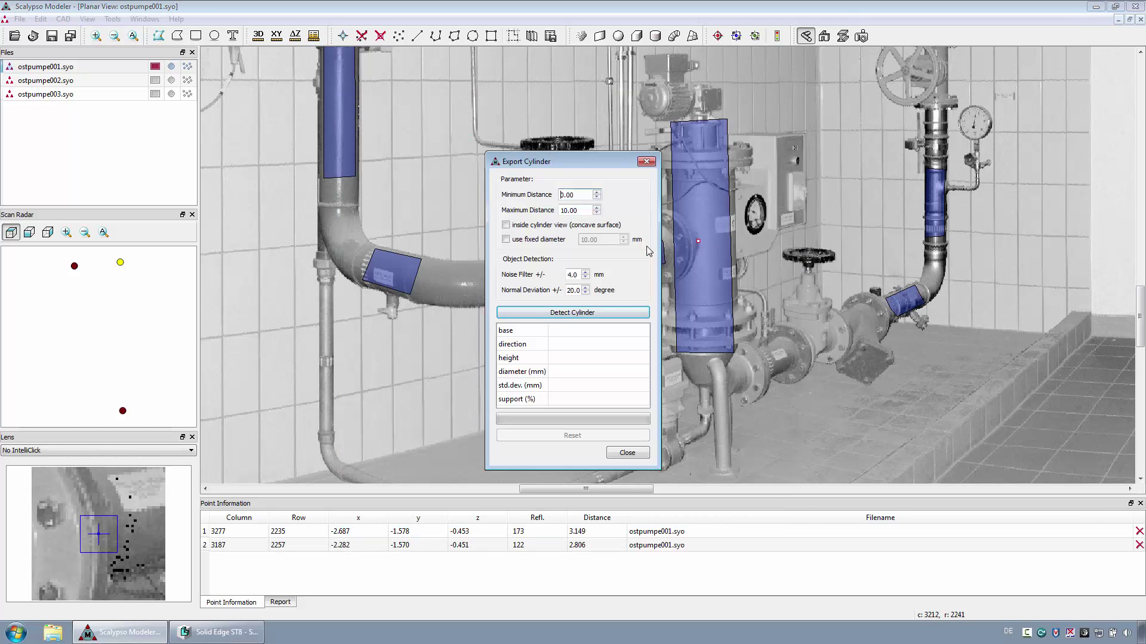
pyautogui.click(597, 313)
pyautogui.click(617, 453)
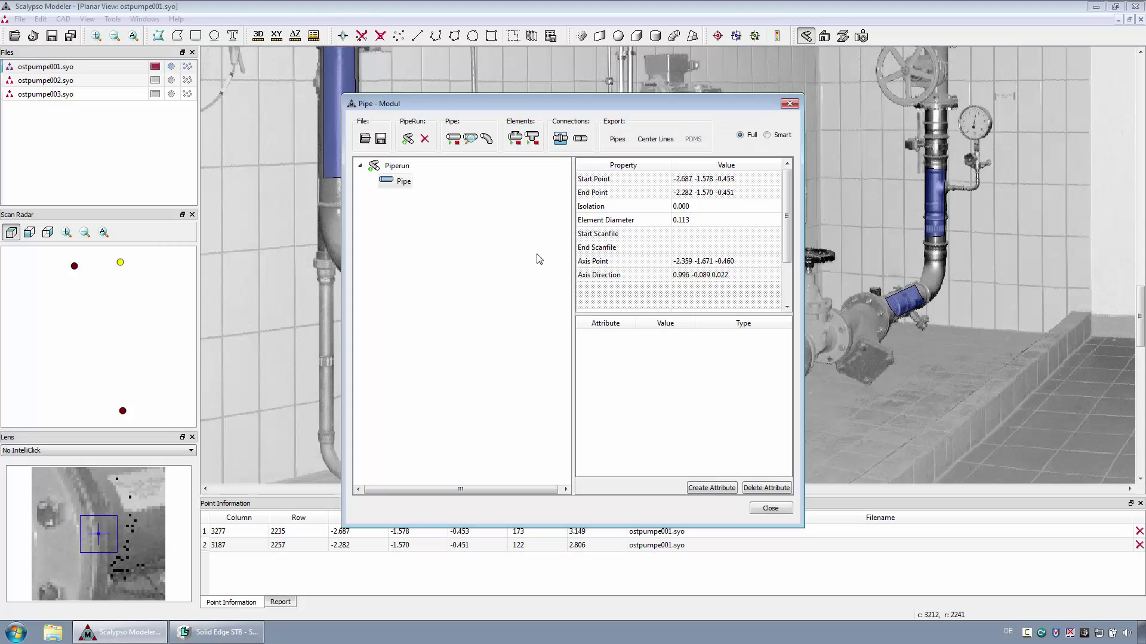
# Add a Faucet element between two picked points, followed by a Curve.
pyautogui.click(513, 138)
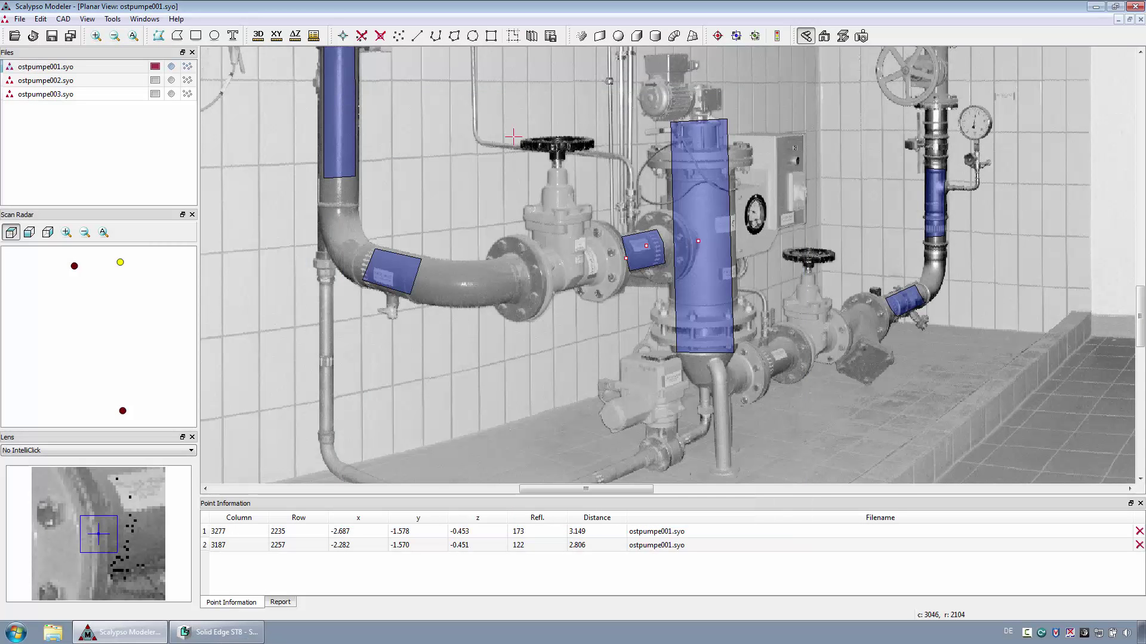
pyautogui.click(624, 253)
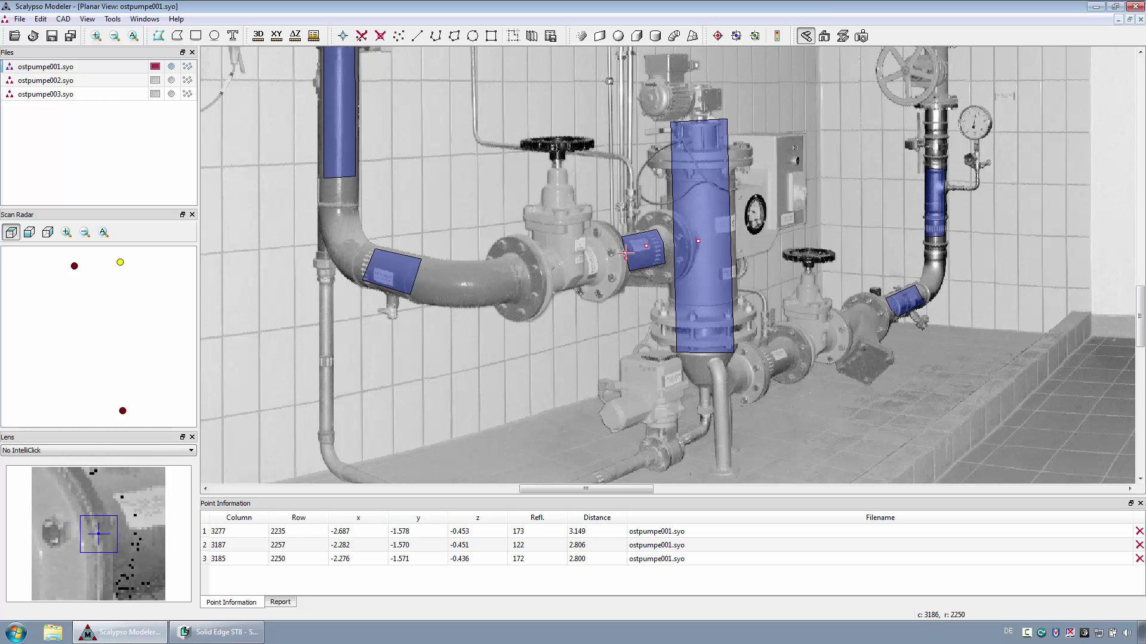
pyautogui.click(544, 277)
pyautogui.click(487, 139)
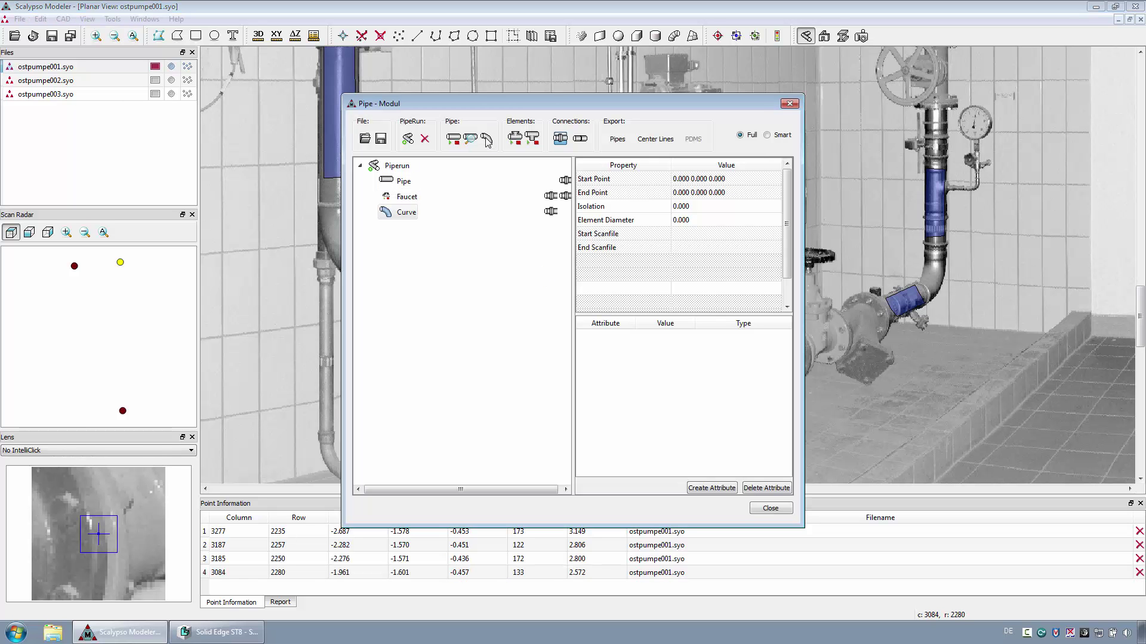
# Add a cylinder-fitted pipe on the next pipe section, followed by a bend.
pyautogui.click(453, 139)
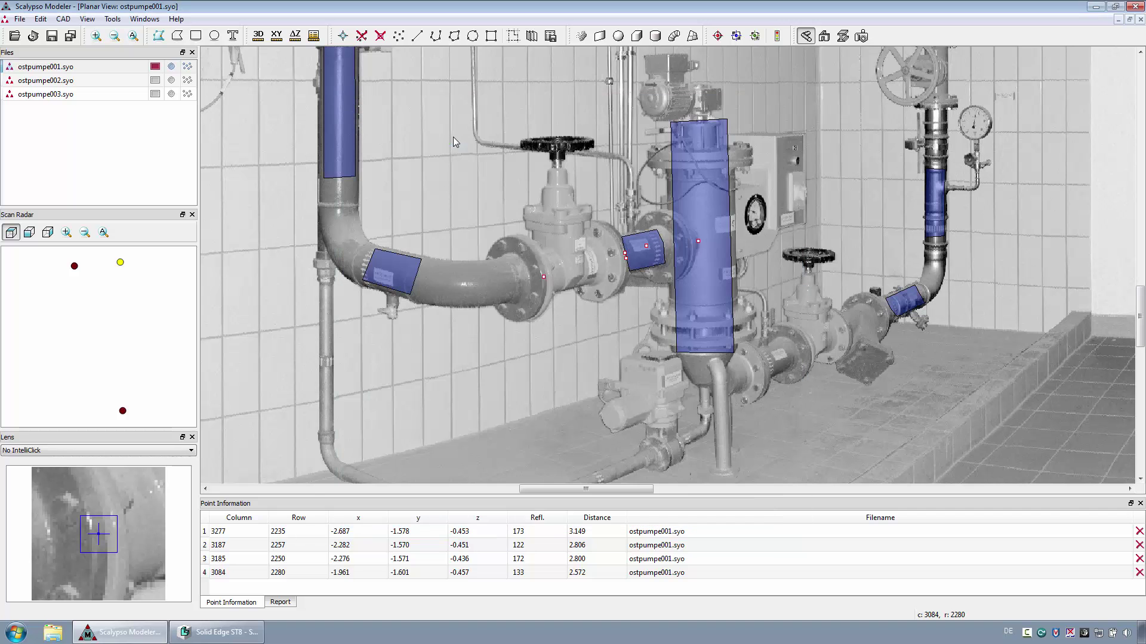
pyautogui.click(405, 280)
pyautogui.click(353, 262)
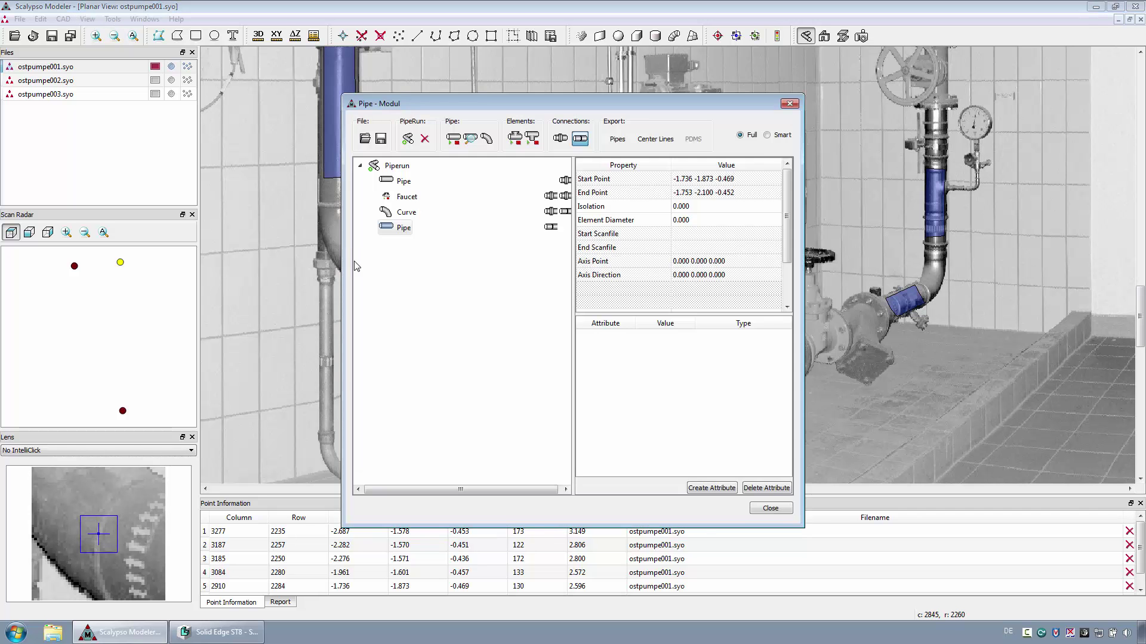
pyautogui.click(474, 136)
pyautogui.click(573, 314)
pyautogui.click(631, 451)
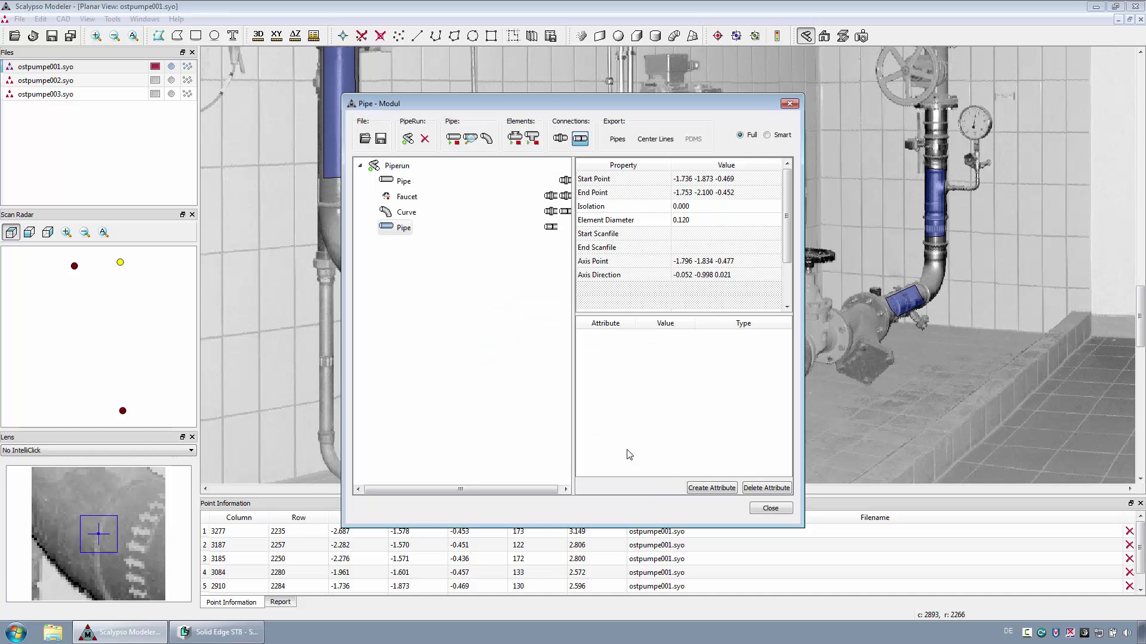
pyautogui.click(487, 138)
# Fit a pipe along the vertical pipe and add a bend after it.
pyautogui.click(452, 139)
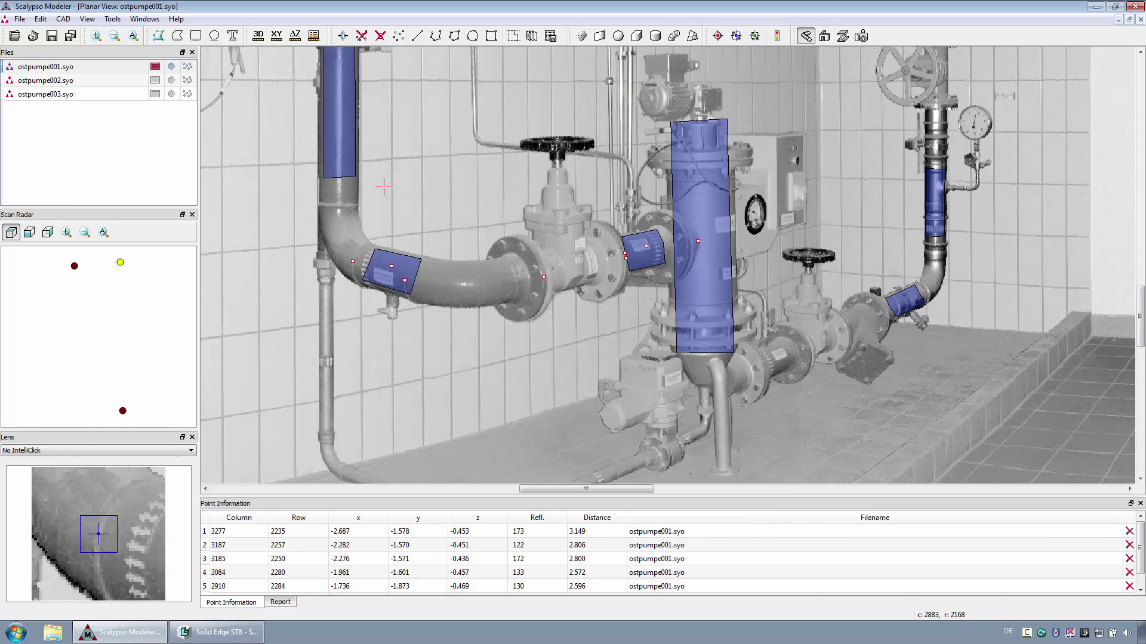
pyautogui.moveTo(1139, 316); pyautogui.dragTo(1140, 236)
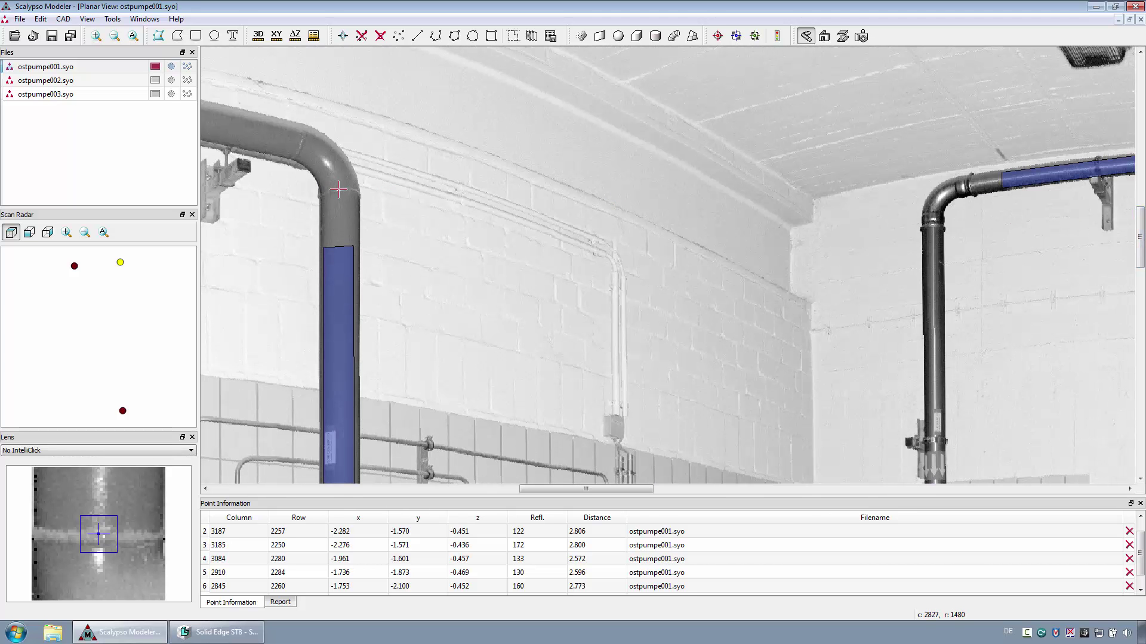
pyautogui.click(338, 190)
pyautogui.click(474, 139)
pyautogui.click(340, 294)
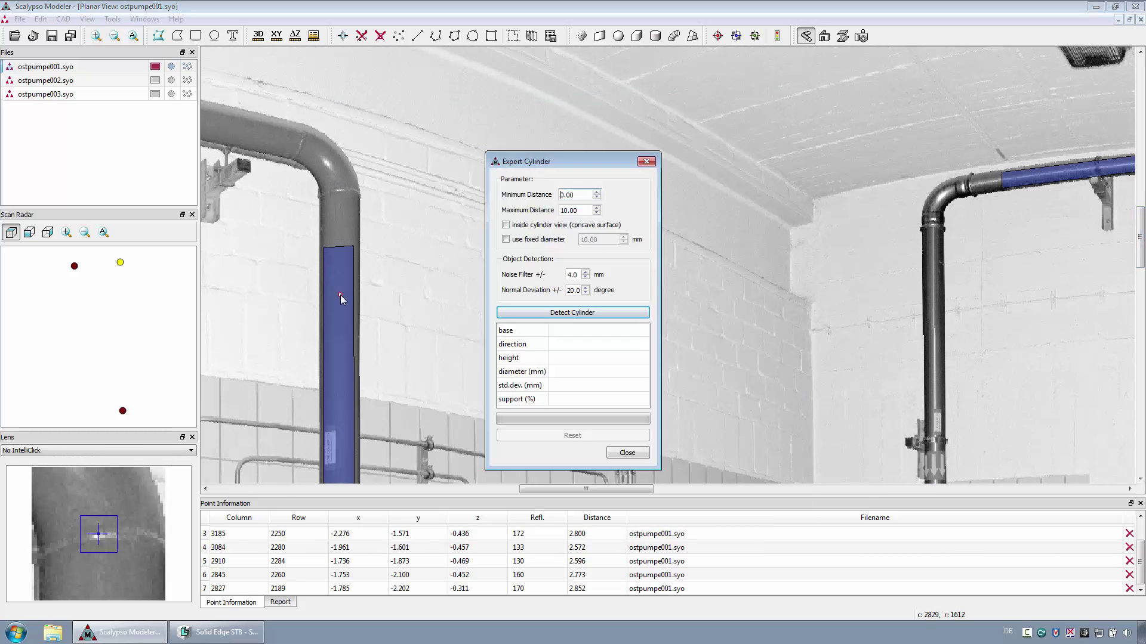
pyautogui.click(561, 313)
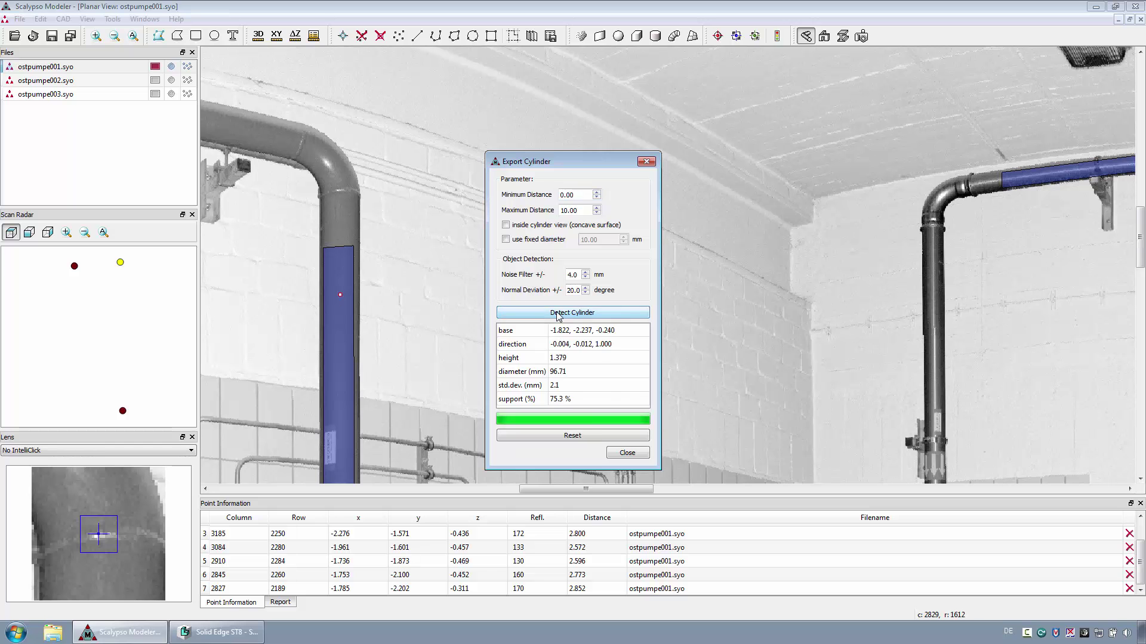
pyautogui.click(621, 454)
pyautogui.click(486, 139)
# Fit the ceiling pipe at diameter 0.119 and add a bend after it.
pyautogui.click(453, 140)
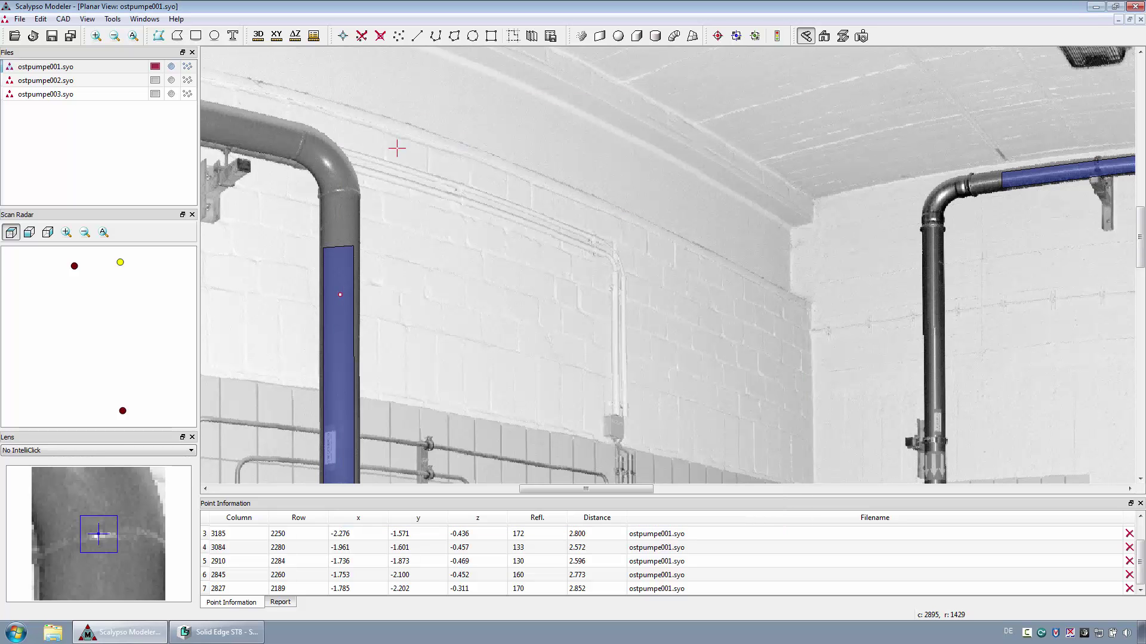
pyautogui.click(301, 139)
pyautogui.moveTo(583, 489); pyautogui.dragTo(412, 478)
pyautogui.click(433, 125)
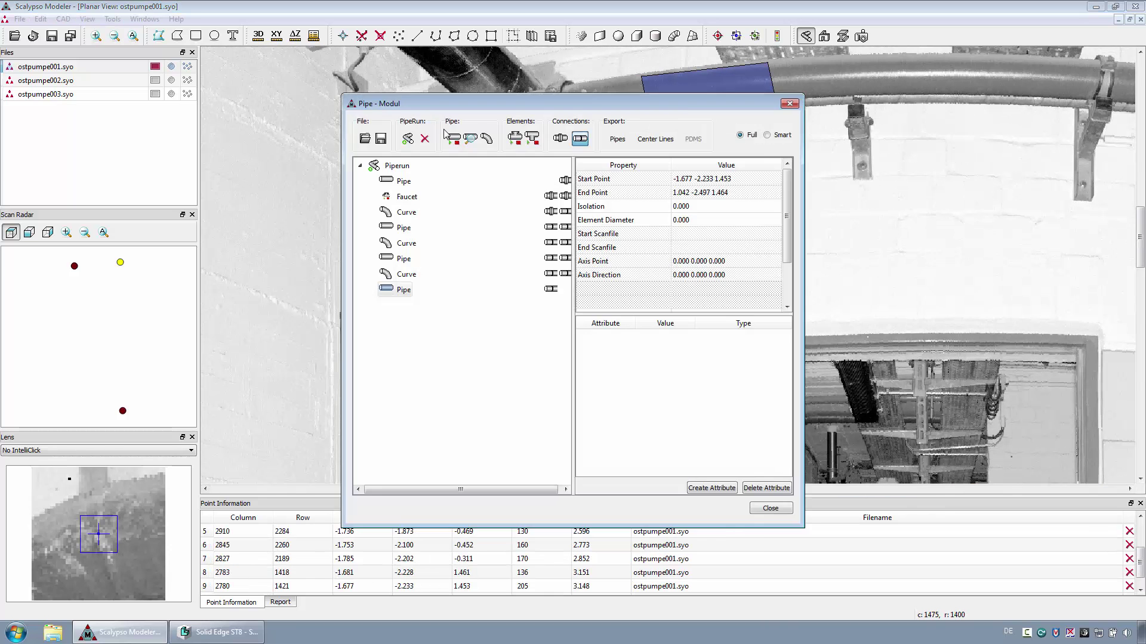
pyautogui.click(701, 92)
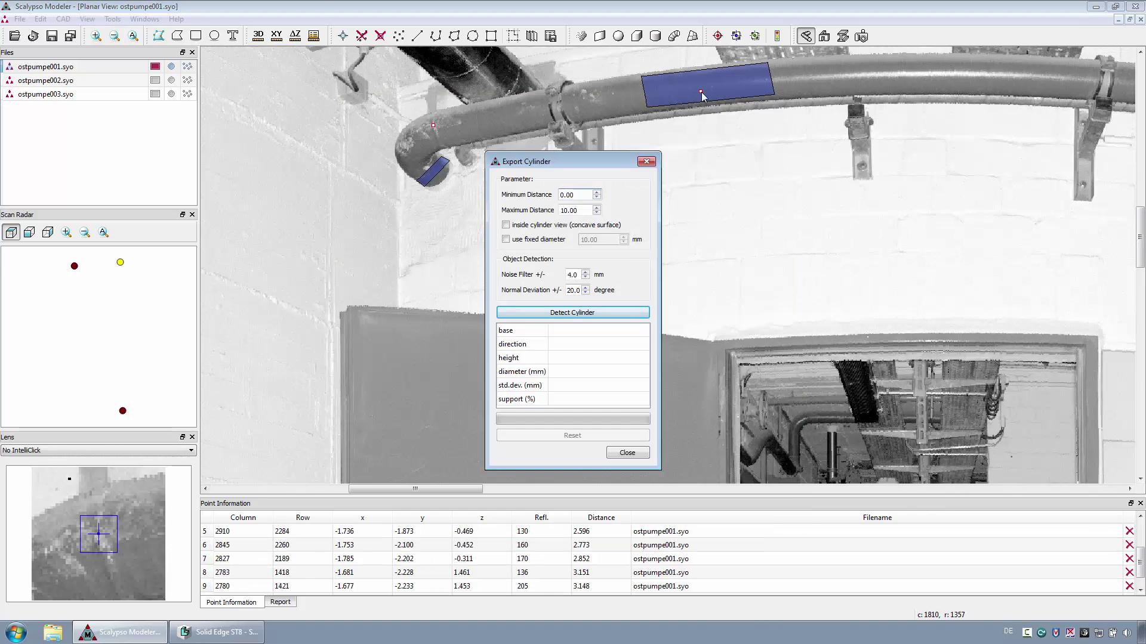
pyautogui.click(594, 312)
pyautogui.click(627, 453)
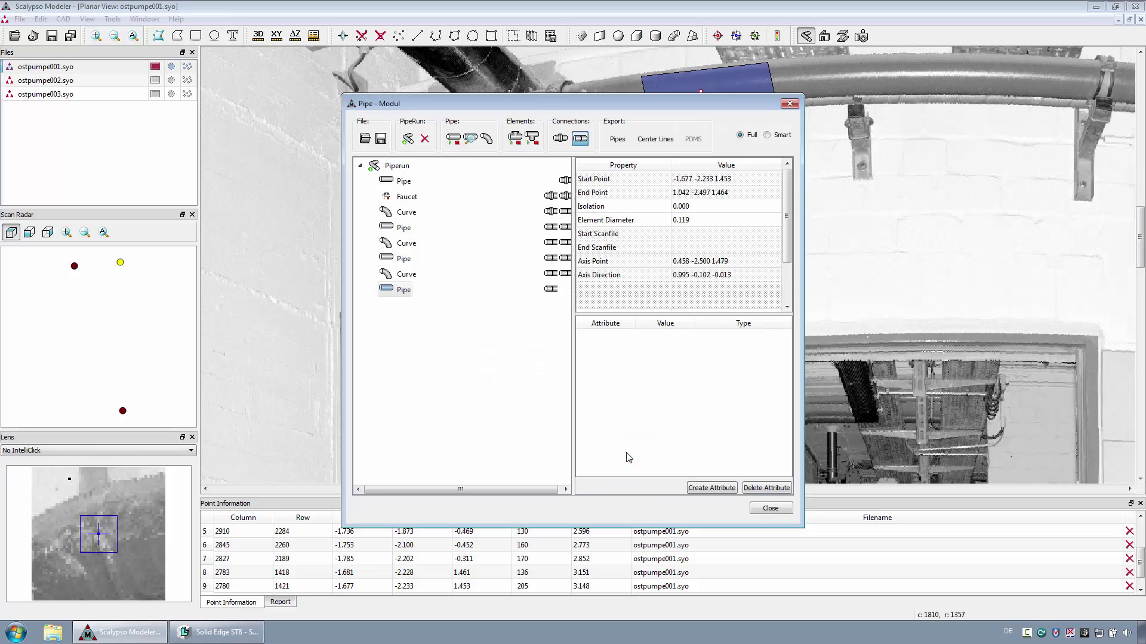
pyautogui.click(487, 139)
pyautogui.click(452, 139)
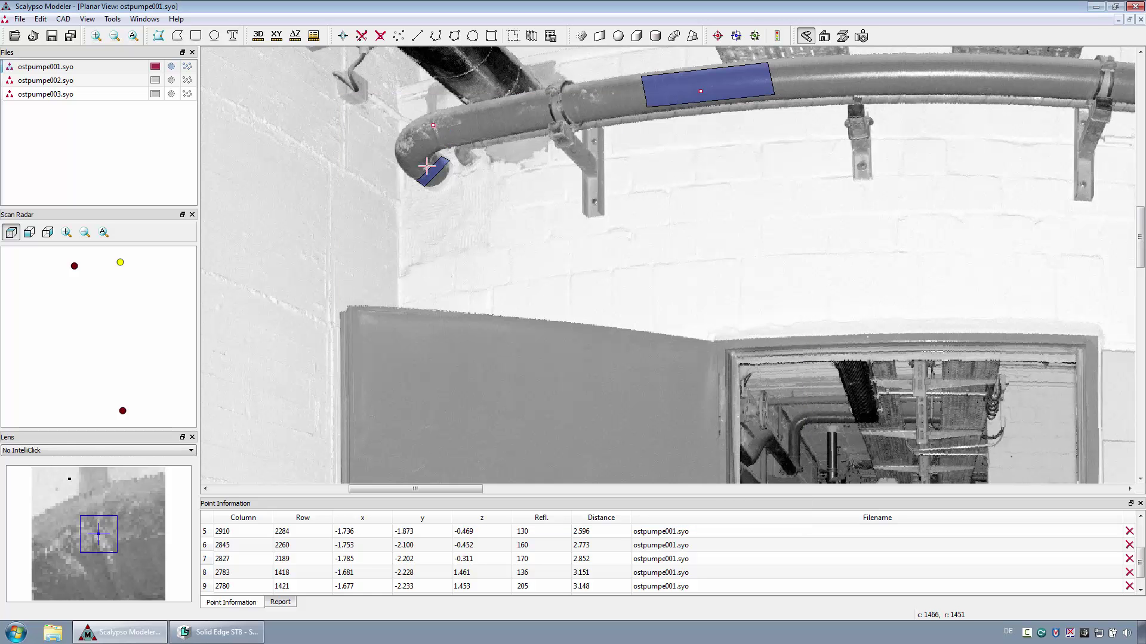
# In scan ostpumpe003, fit a cylinder to the curved pipe and add it to the run as a 0.102 pipe.
pyautogui.click(144, 96)
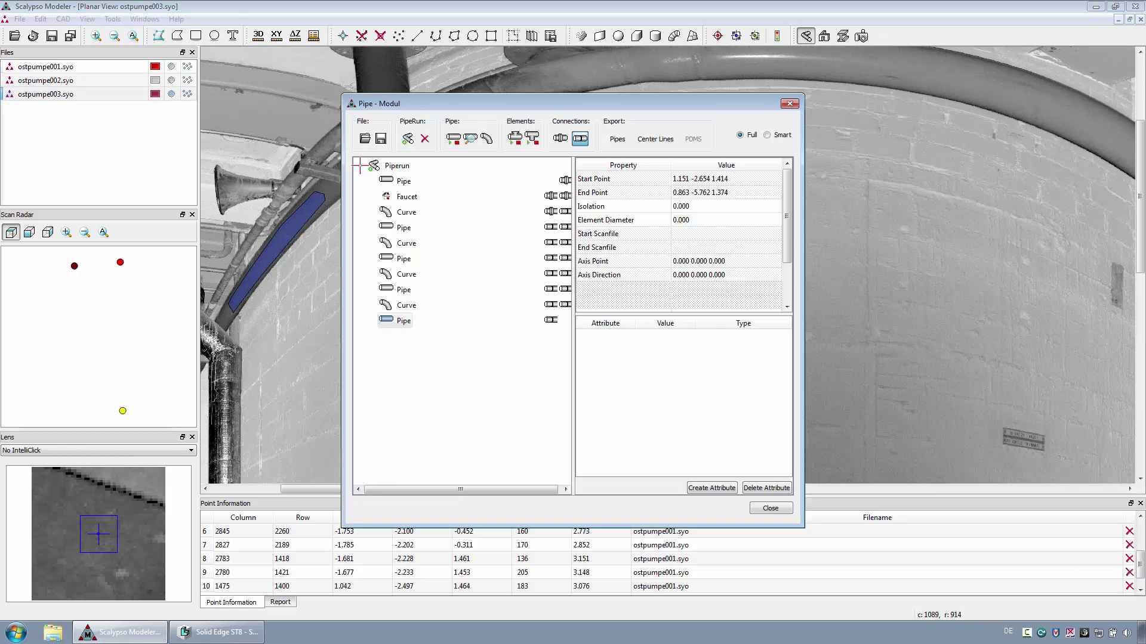
pyautogui.click(454, 139)
pyautogui.click(305, 210)
pyautogui.click(579, 313)
pyautogui.click(624, 453)
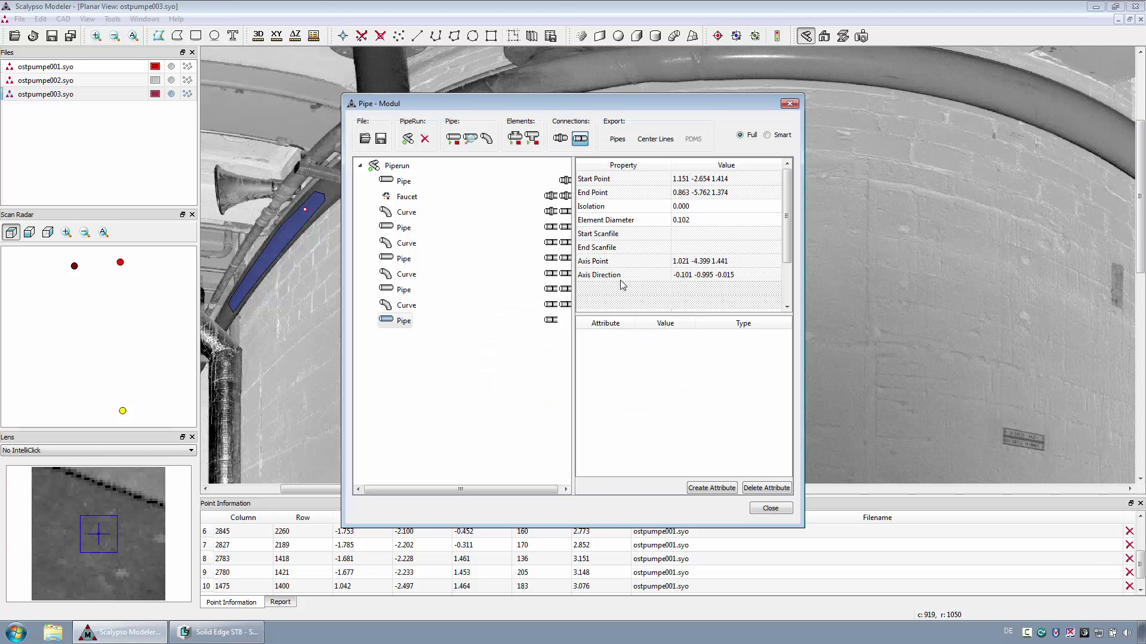
# Export the pipe run's pipes to Solid Edge, check them in Room.par, and return to Scalypso.
pyautogui.click(619, 139)
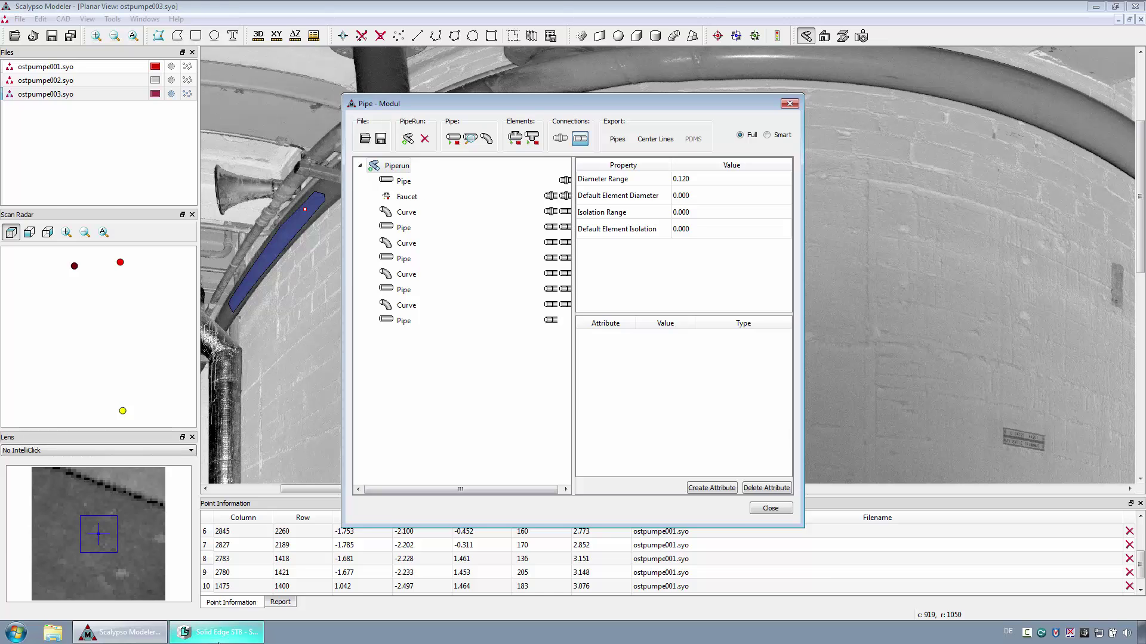
pyautogui.click(230, 640)
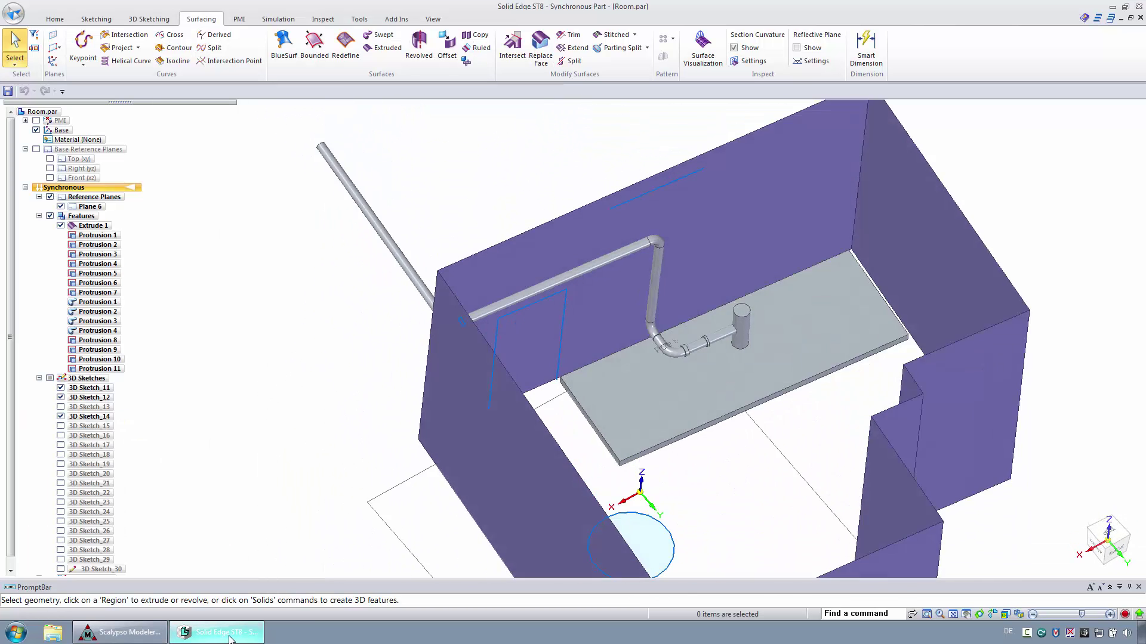
pyautogui.click(130, 636)
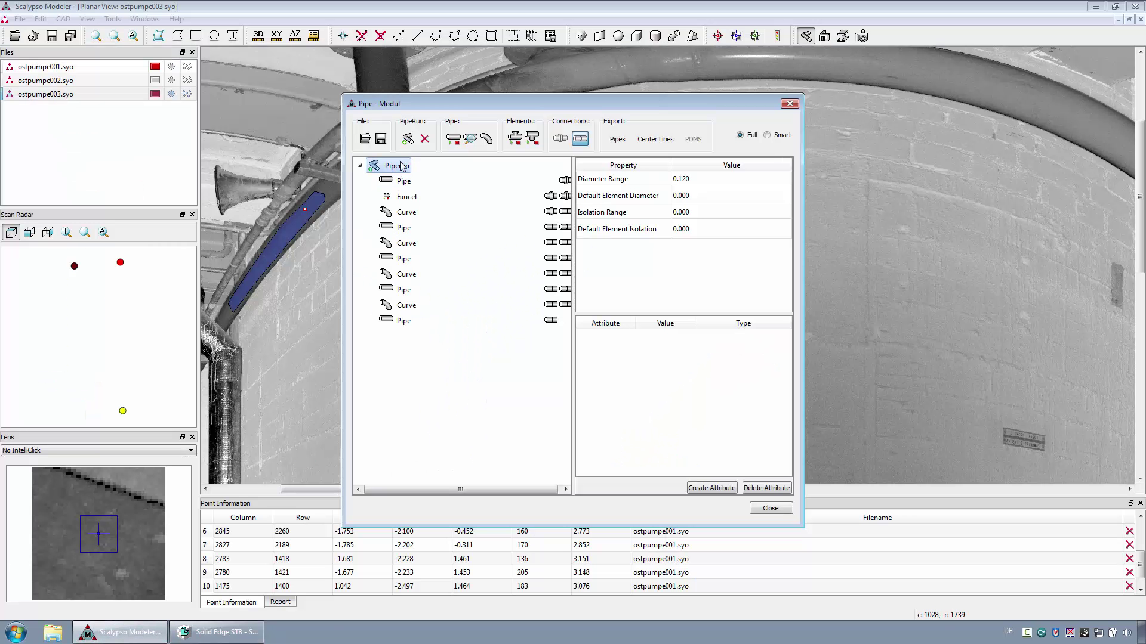
# Delete all pipe runs, load a saved PipeRun XML file, and view its pipes in Solid Edge.
pyautogui.click(424, 138)
pyautogui.click(561, 335)
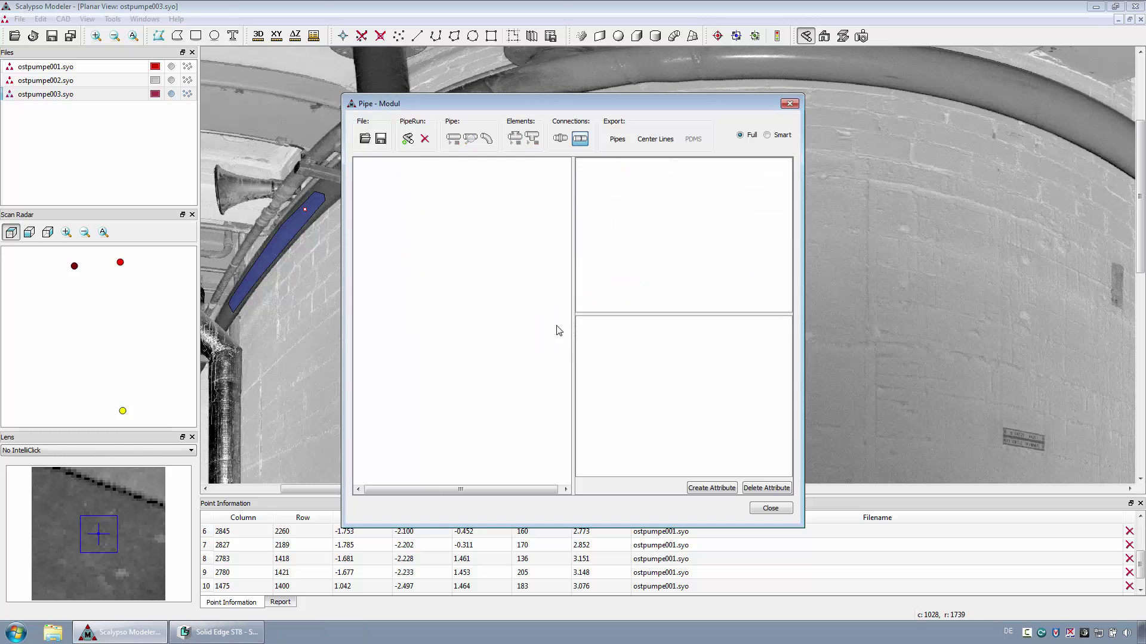
pyautogui.click(365, 138)
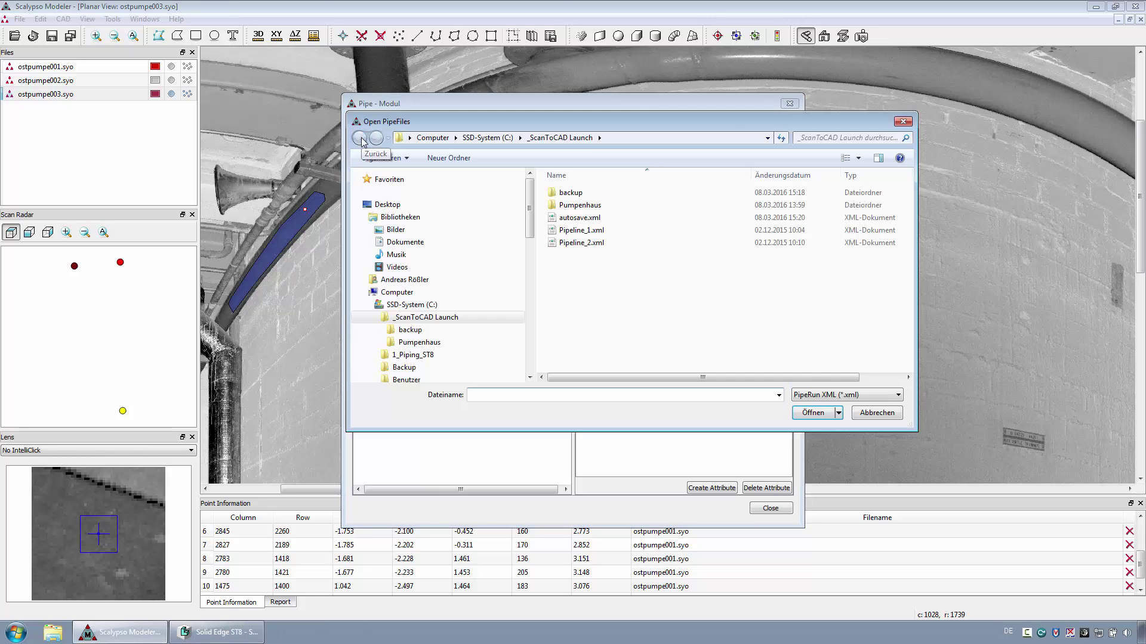
pyautogui.doubleClick(552, 245)
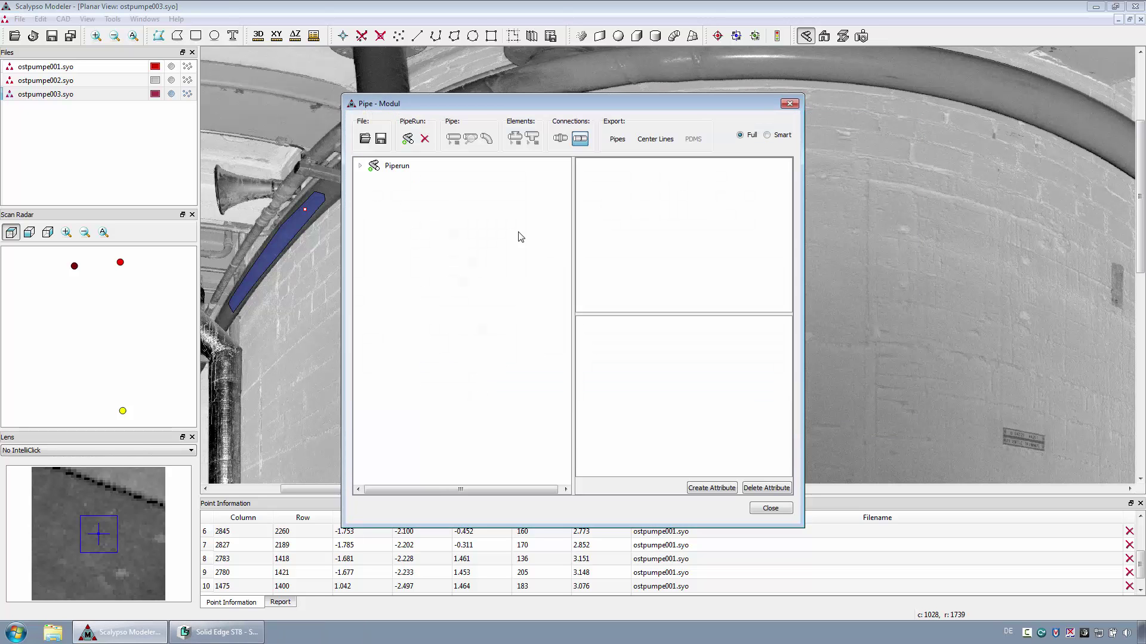
pyautogui.click(357, 167)
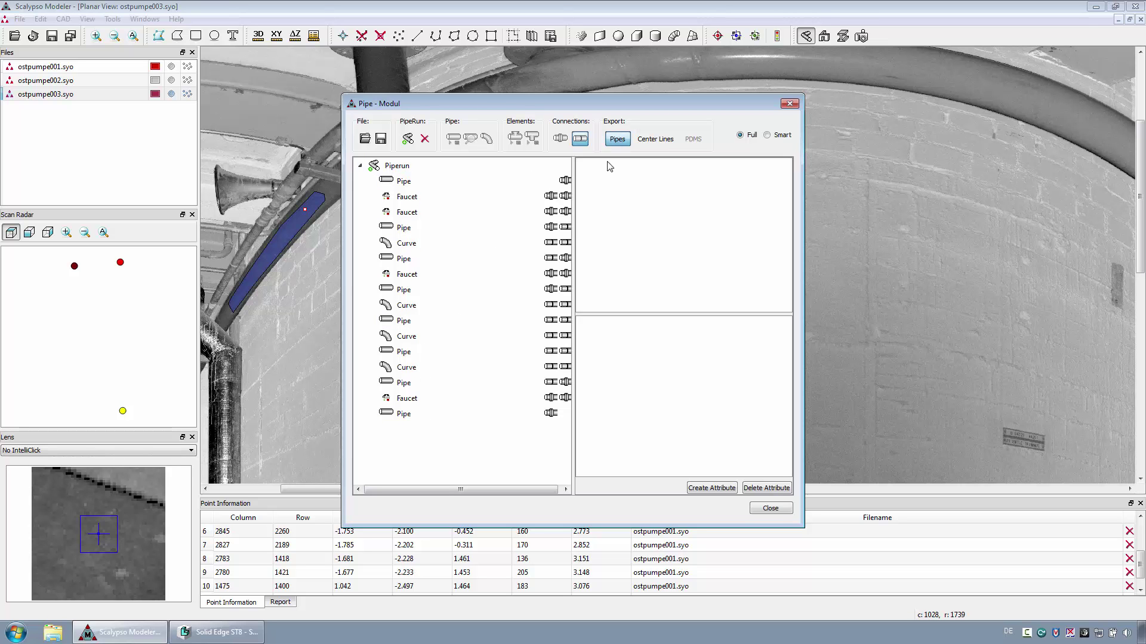
pyautogui.click(219, 632)
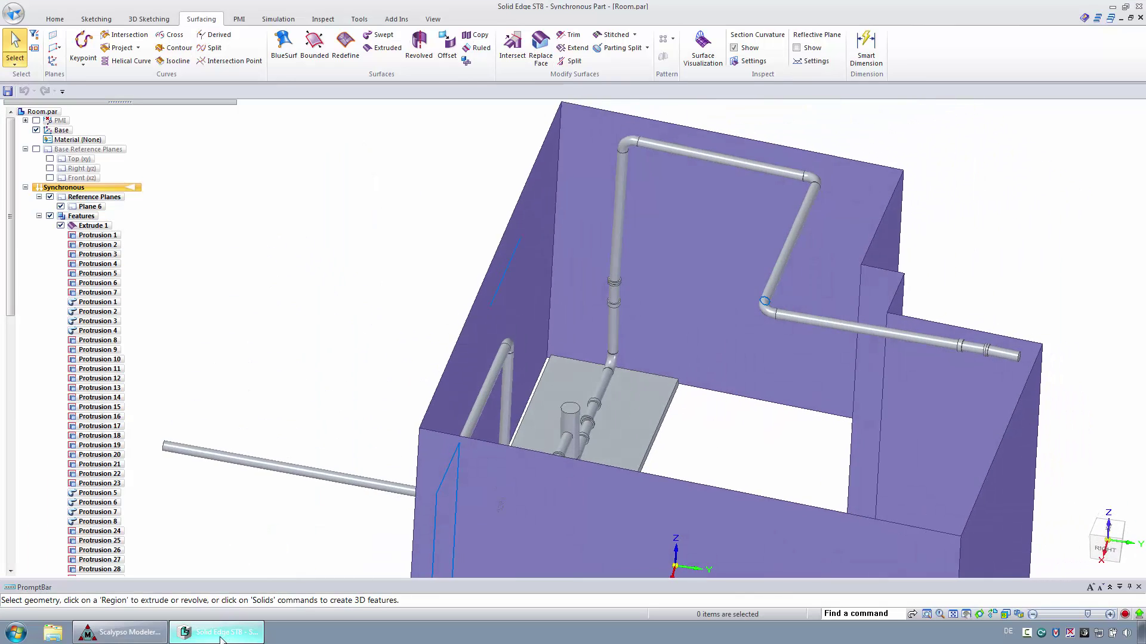
# Return to Scalypso Modeler and close the Pipe-Modul dialog.
pyautogui.click(112, 634)
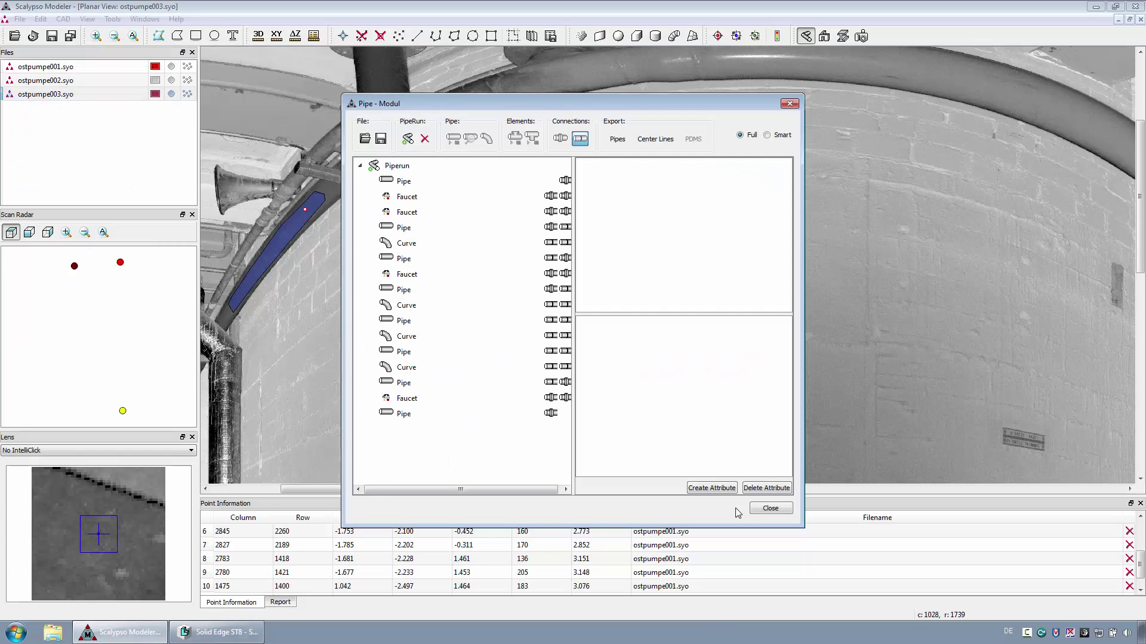
pyautogui.click(769, 508)
pyautogui.scroll(-6, 704, 418)
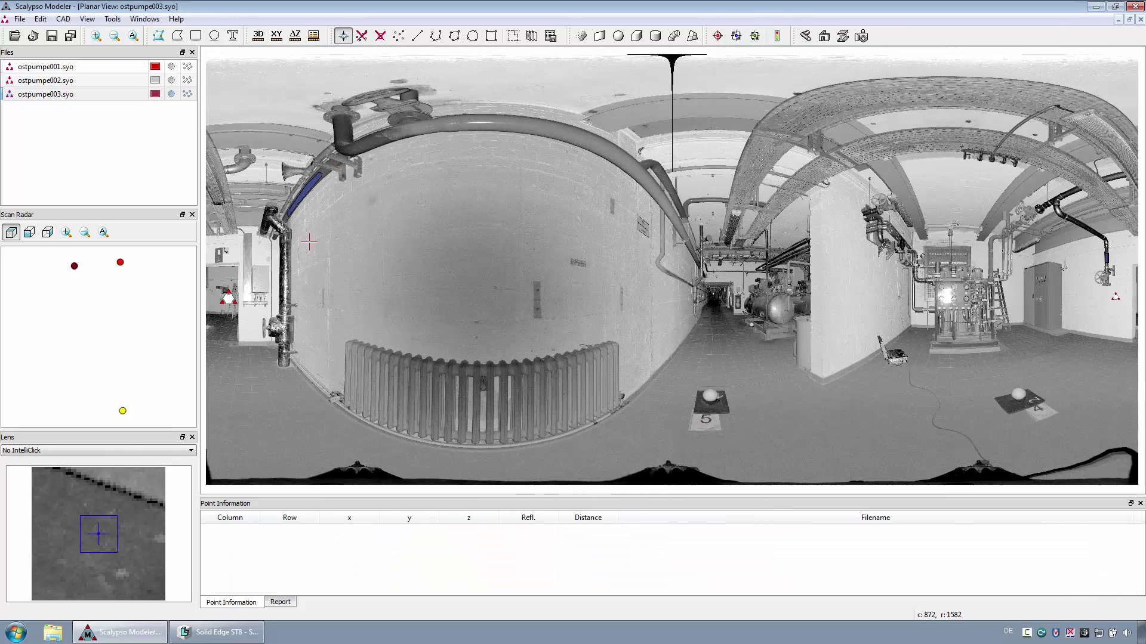
# Pick six outline points on the room walls in the panorama.
pyautogui.click(303, 240)
pyautogui.click(695, 271)
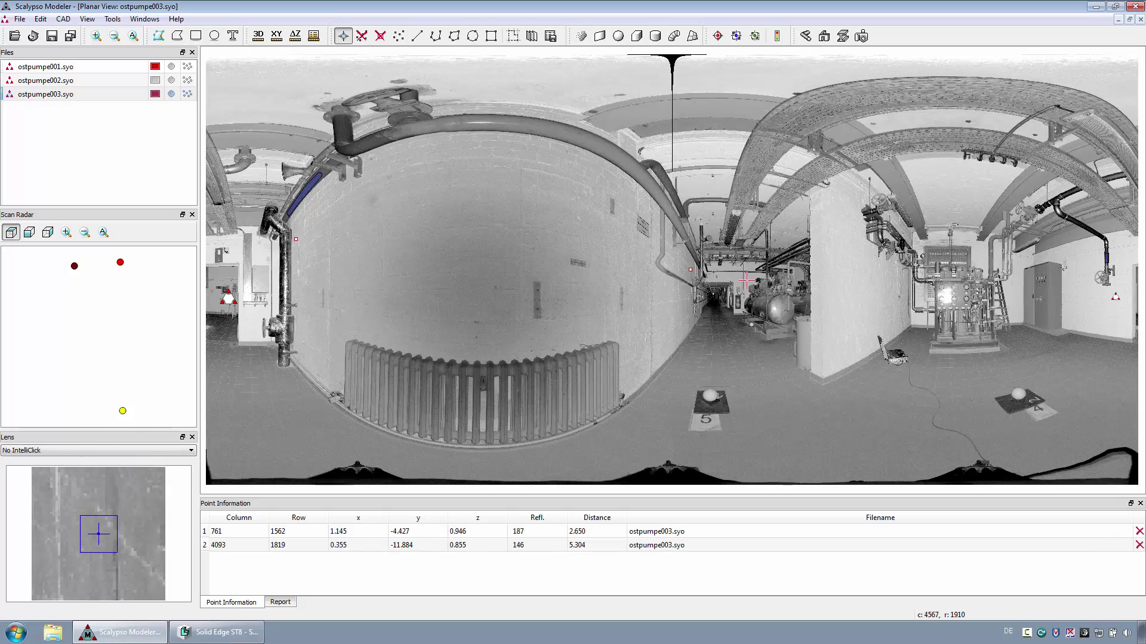
pyautogui.scroll(1, 746, 279)
pyautogui.scroll(2, 746, 279)
pyautogui.click(638, 280)
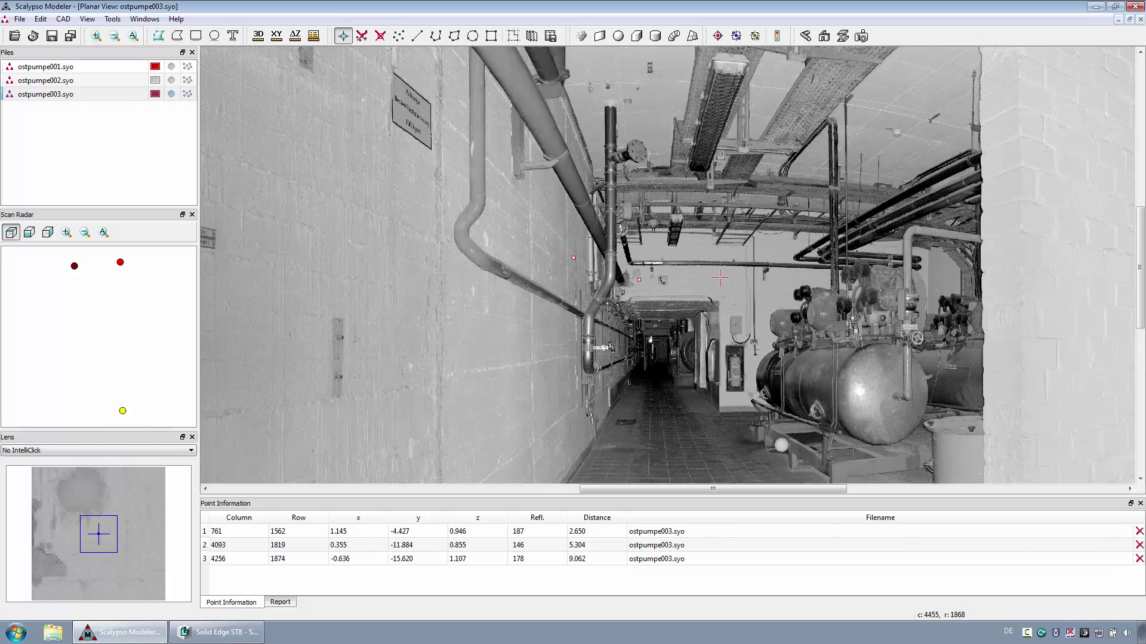
pyautogui.click(820, 275)
pyautogui.moveTo(820, 489); pyautogui.dragTo(927, 443)
pyautogui.click(423, 188)
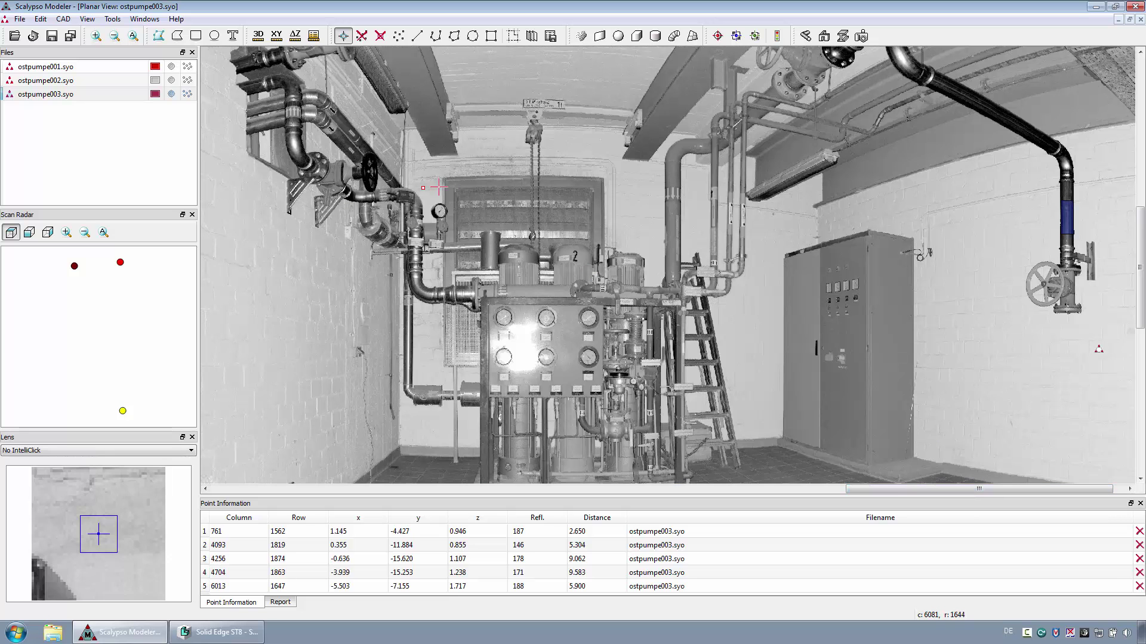
pyautogui.click(791, 233)
# Set all picked points' z-coordinate to 0.000 and export them to Solid Edge as a surface.
pyautogui.hscroll(2, 1086, 237)
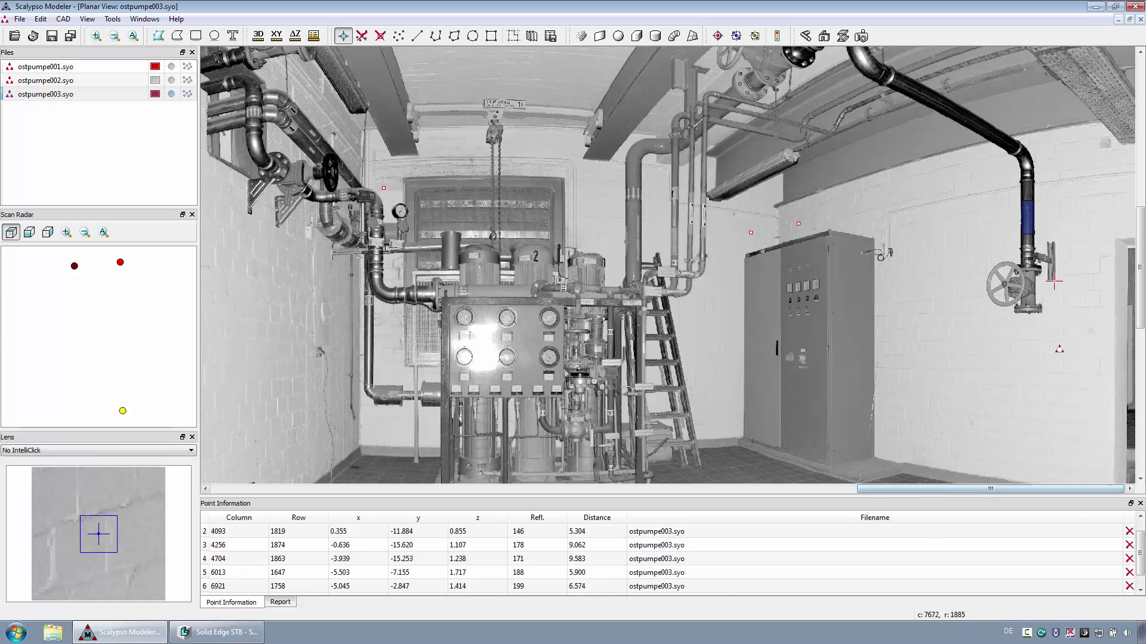
pyautogui.rightClick(475, 518)
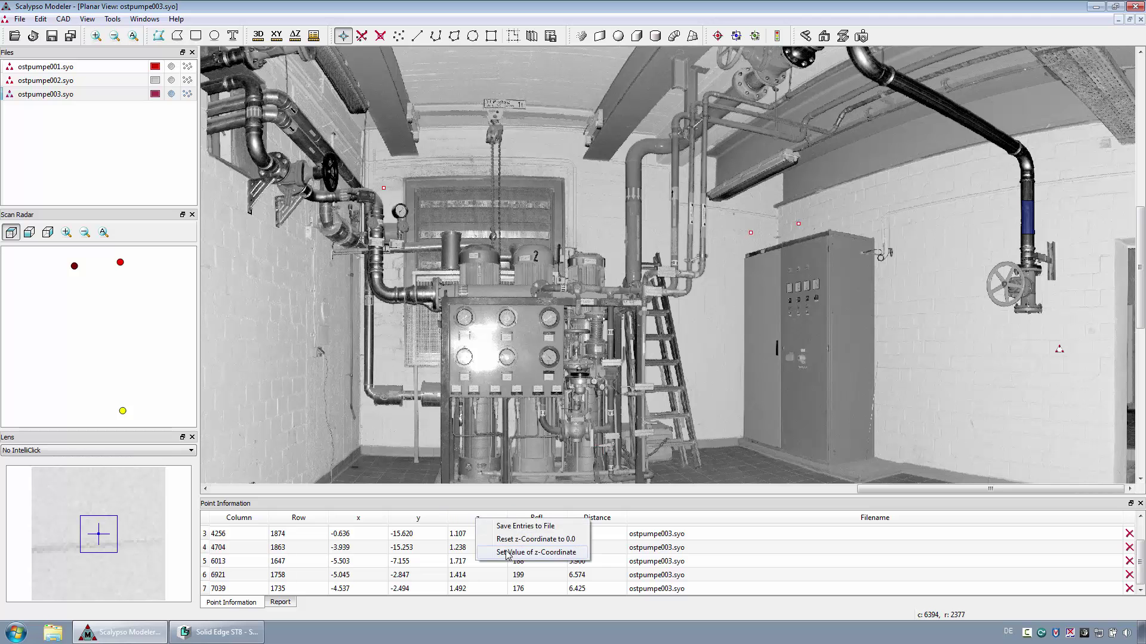
pyautogui.click(505, 544)
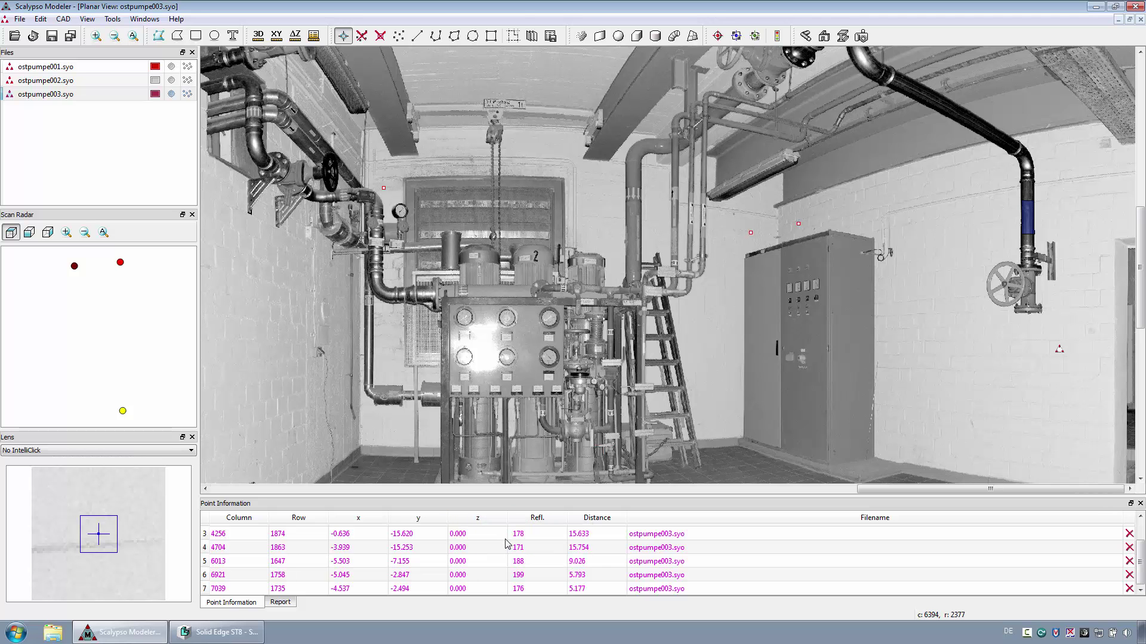
pyautogui.click(513, 37)
pyautogui.click(240, 632)
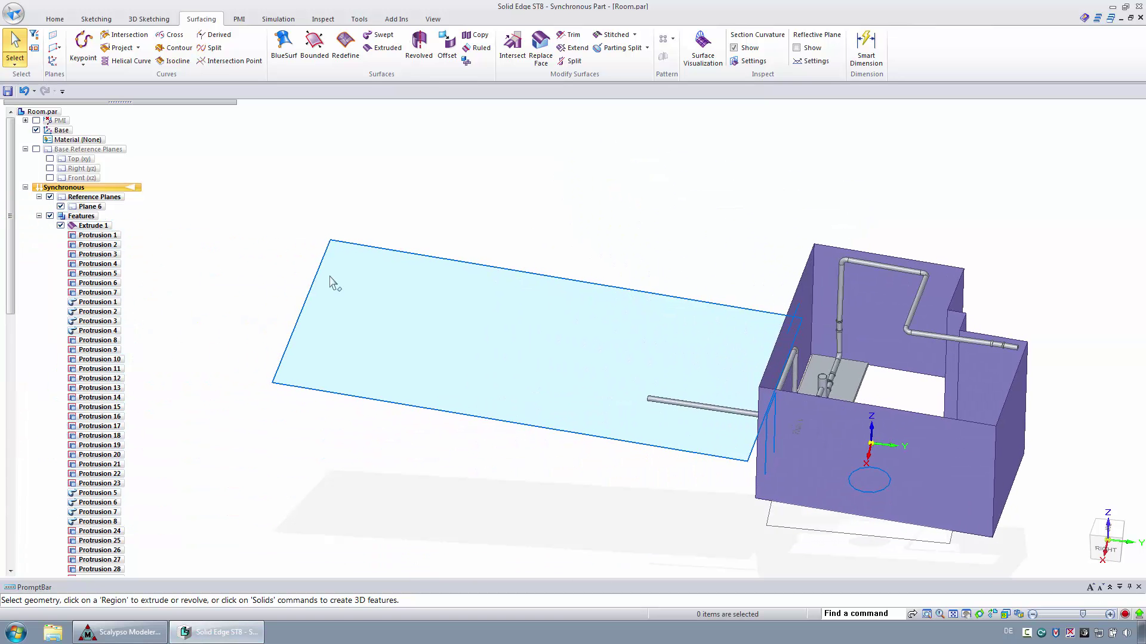
# Extrude the room plane's outline upward into wall surfaces.
pyautogui.click(376, 47)
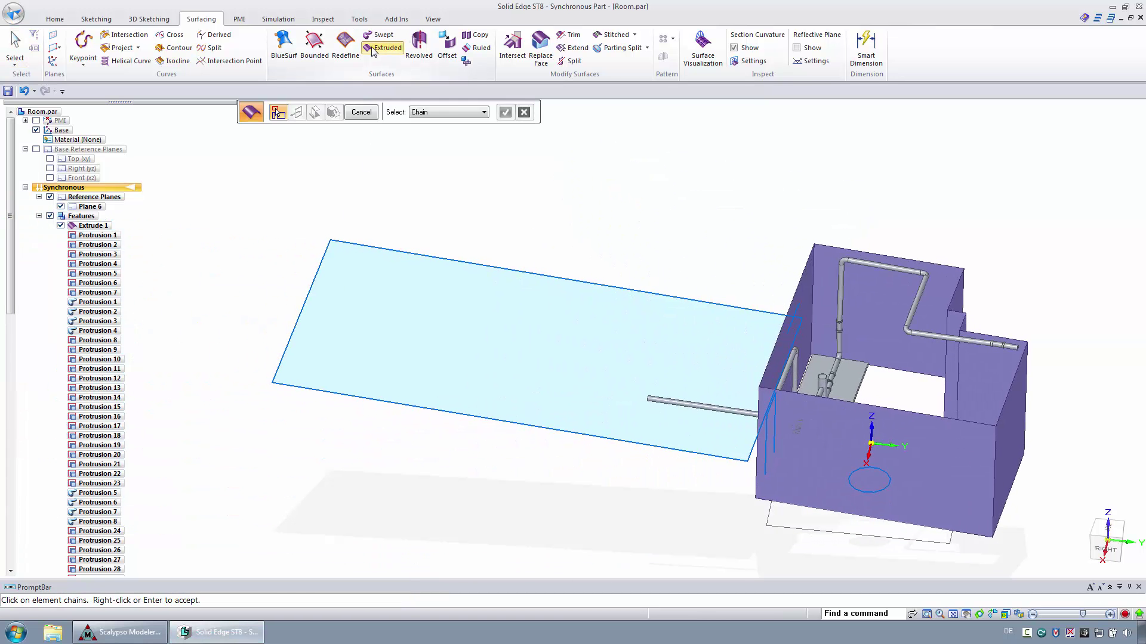
pyautogui.click(378, 248)
pyautogui.rightClick(382, 251)
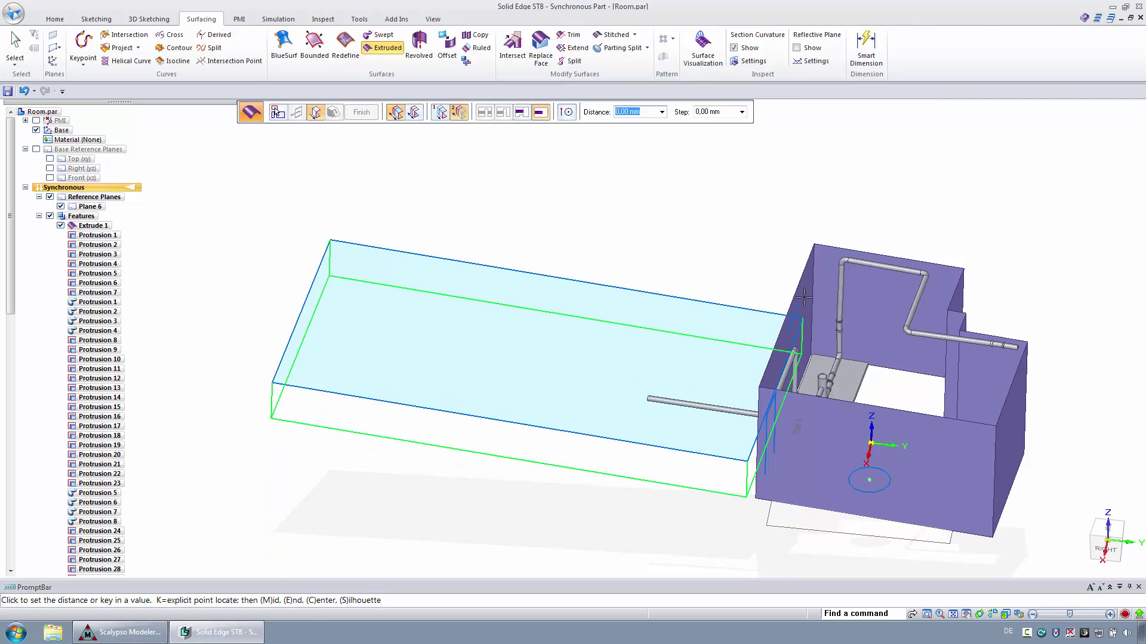
pyautogui.click(744, 230)
pyautogui.scroll(3, 736, 205)
pyautogui.scroll(5, 737, 206)
# Create an extruded surface from the door rectangle reaching through the wall.
pyautogui.click(383, 54)
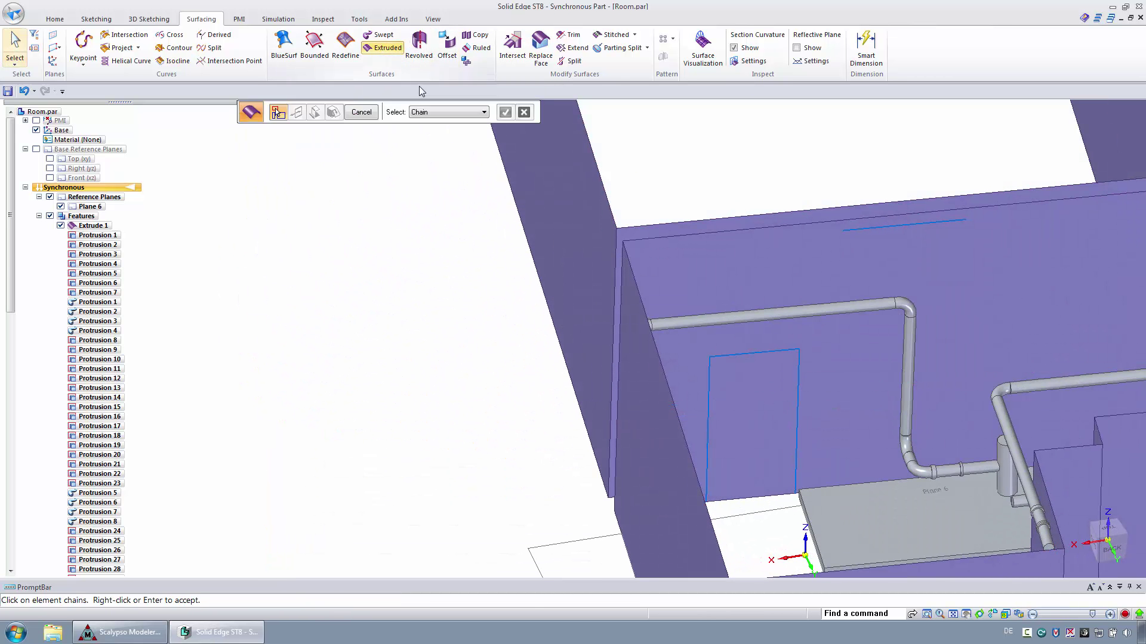
pyautogui.rightClick(706, 160)
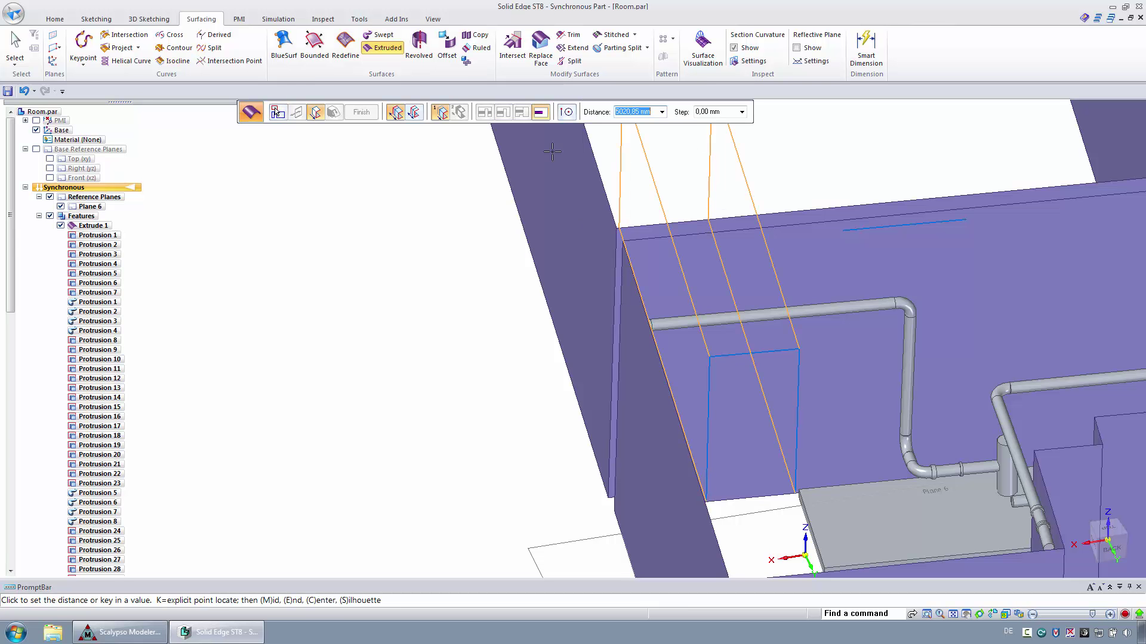
pyautogui.moveTo(652, 199); pyautogui.dragTo(481, 146, button='middle')
pyautogui.click(693, 318)
pyautogui.click(361, 112)
pyautogui.click(361, 112)
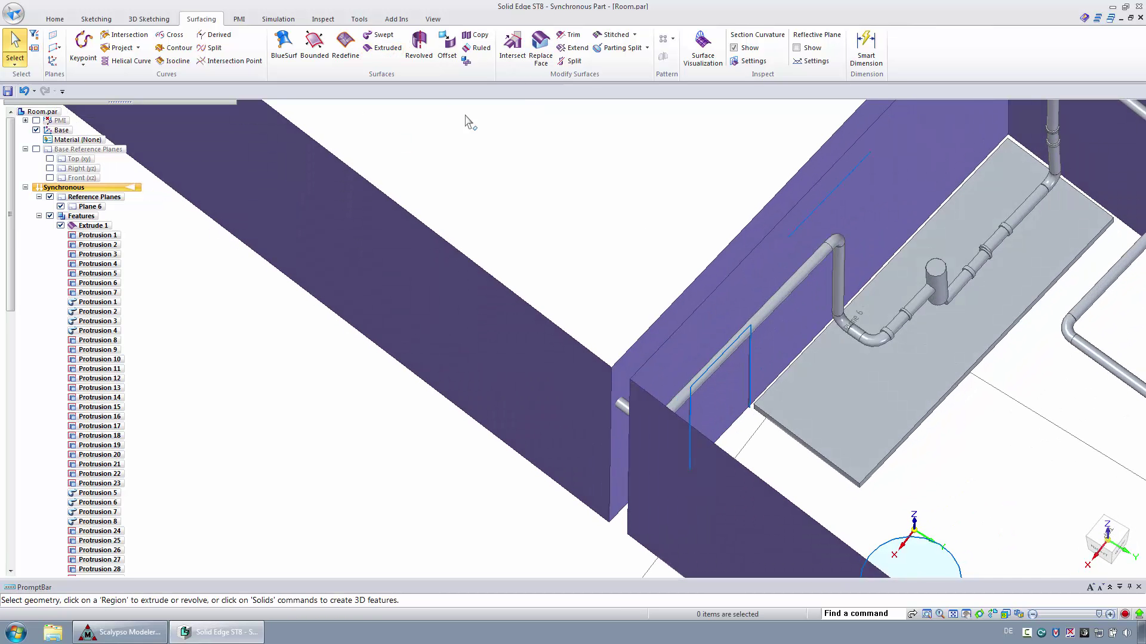
# Trim both adjacent walls with the door surface, removing the doorway region.
pyautogui.click(569, 35)
pyautogui.click(790, 269)
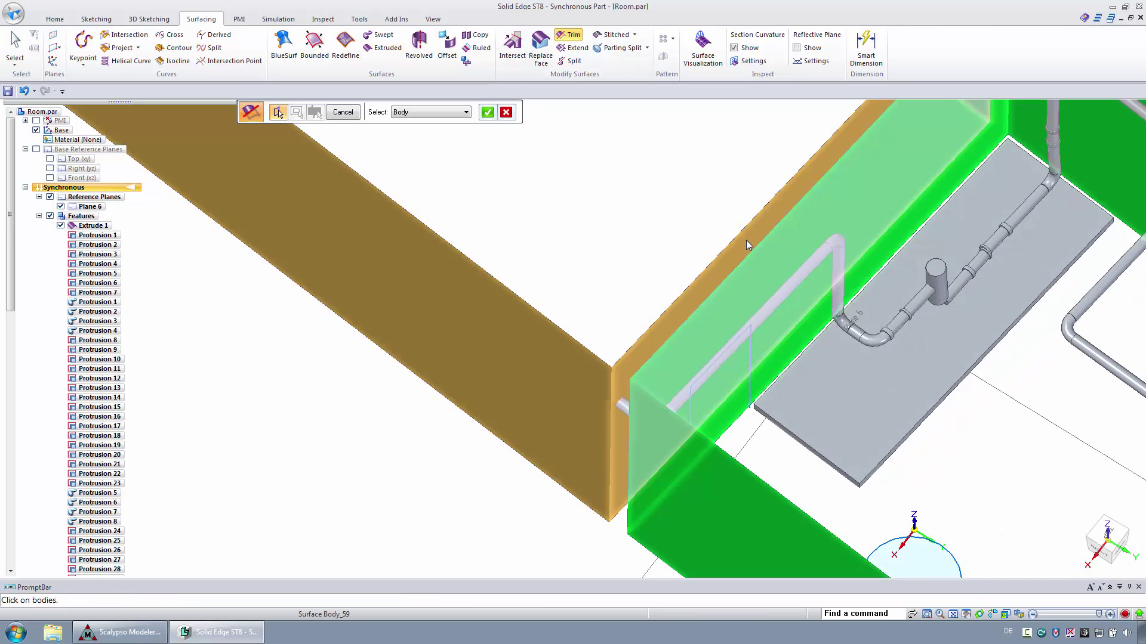
pyautogui.click(745, 239)
pyautogui.rightClick(643, 286)
pyautogui.scroll(-3, 686, 310)
pyautogui.click(686, 334)
pyautogui.rightClick(675, 346)
pyautogui.scroll(4, 674, 352)
pyautogui.scroll(-3, 674, 355)
pyautogui.scroll(3, 653, 358)
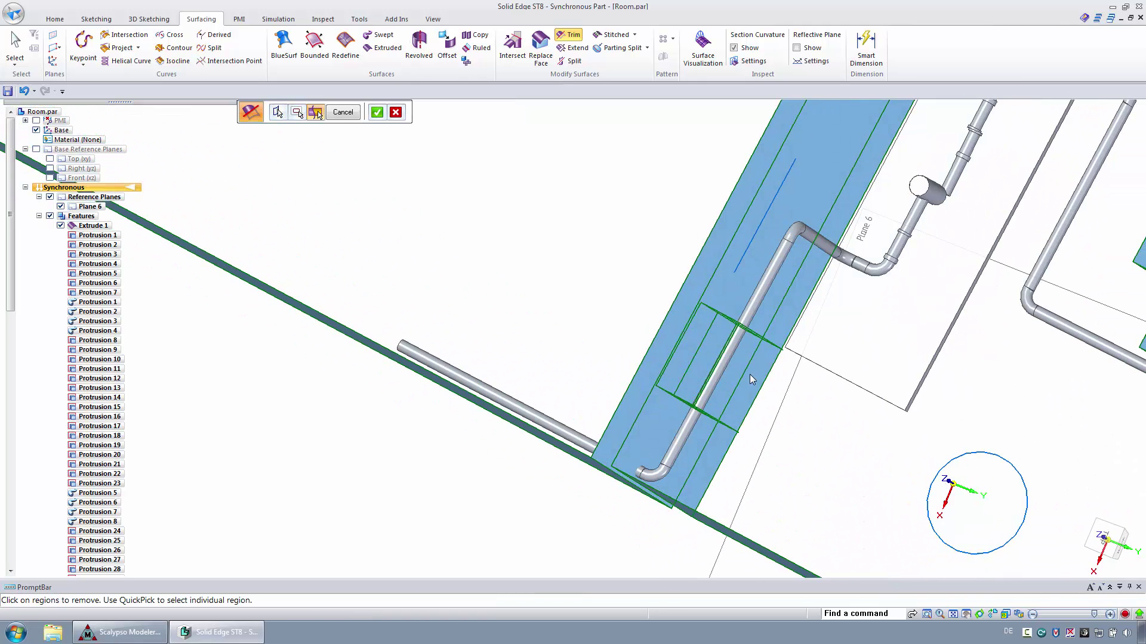
pyautogui.click(785, 396)
pyautogui.press('Escape')
pyautogui.hotkey('ctrl', 'i')
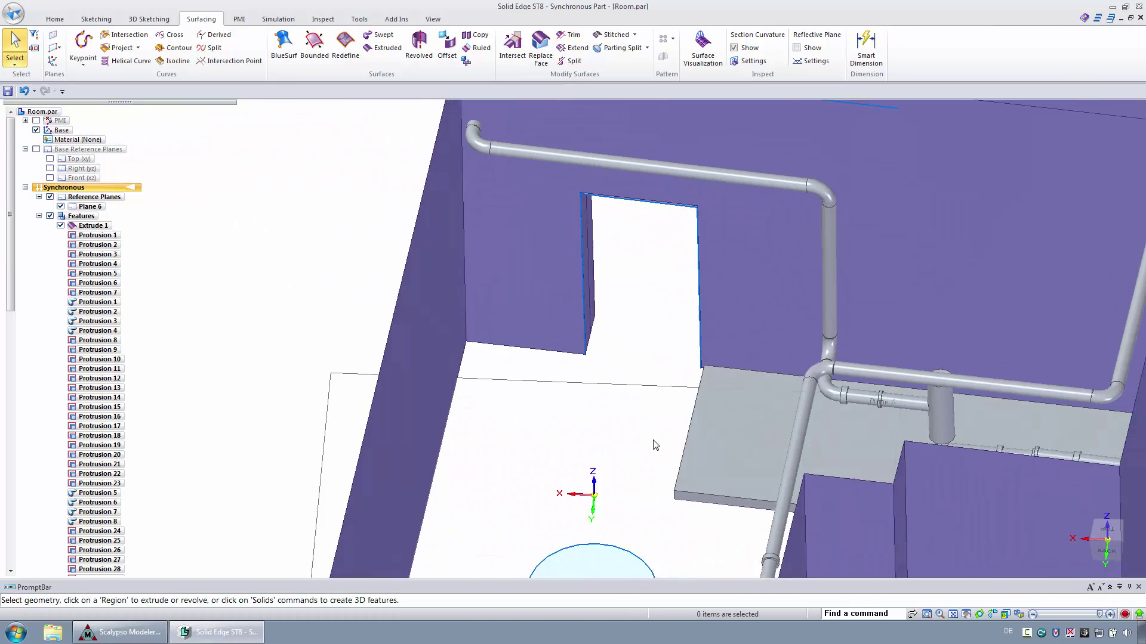
# Zoom out the planar view and define a steel beam axis by picking two points along the ceiling beam.
pyautogui.click(150, 634)
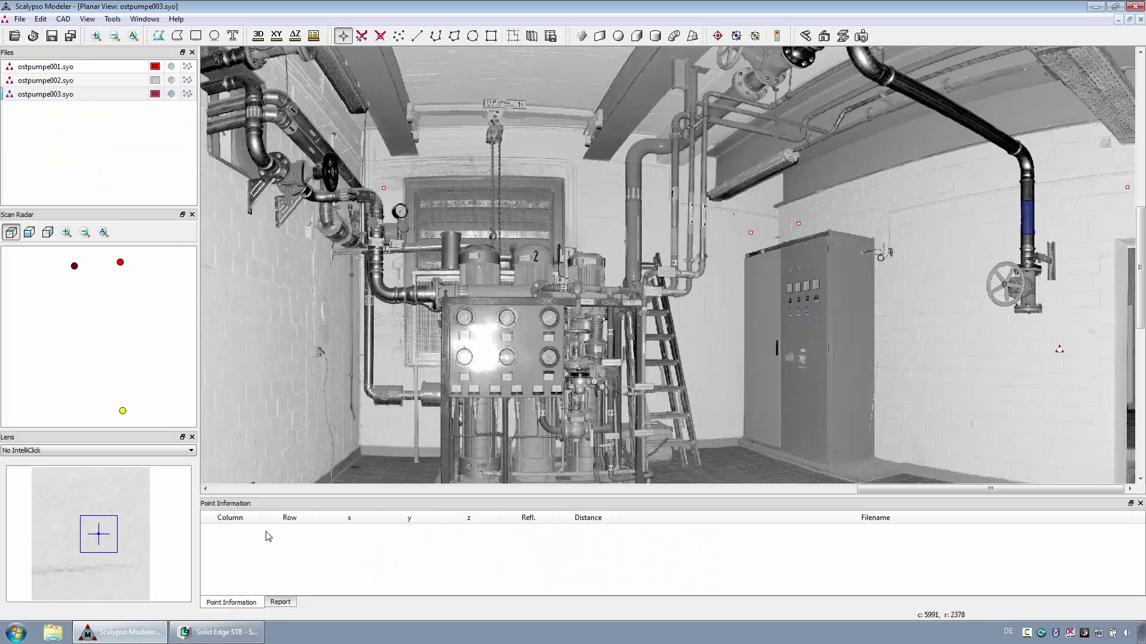
pyautogui.scroll(-5, 378, 437)
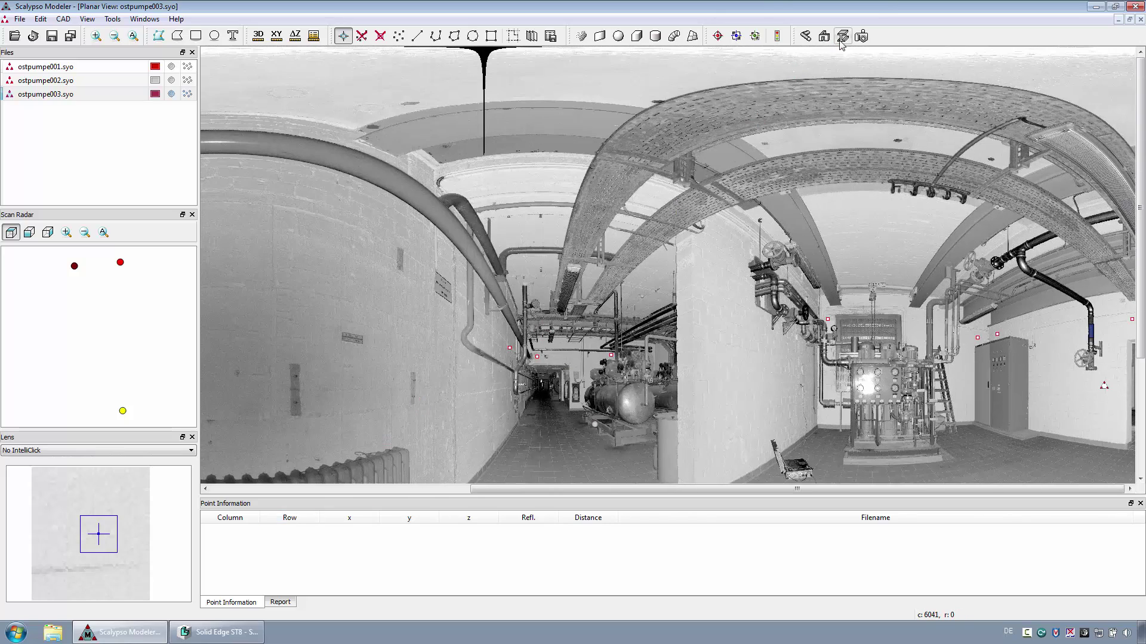
pyautogui.click(842, 37)
pyautogui.click(832, 302)
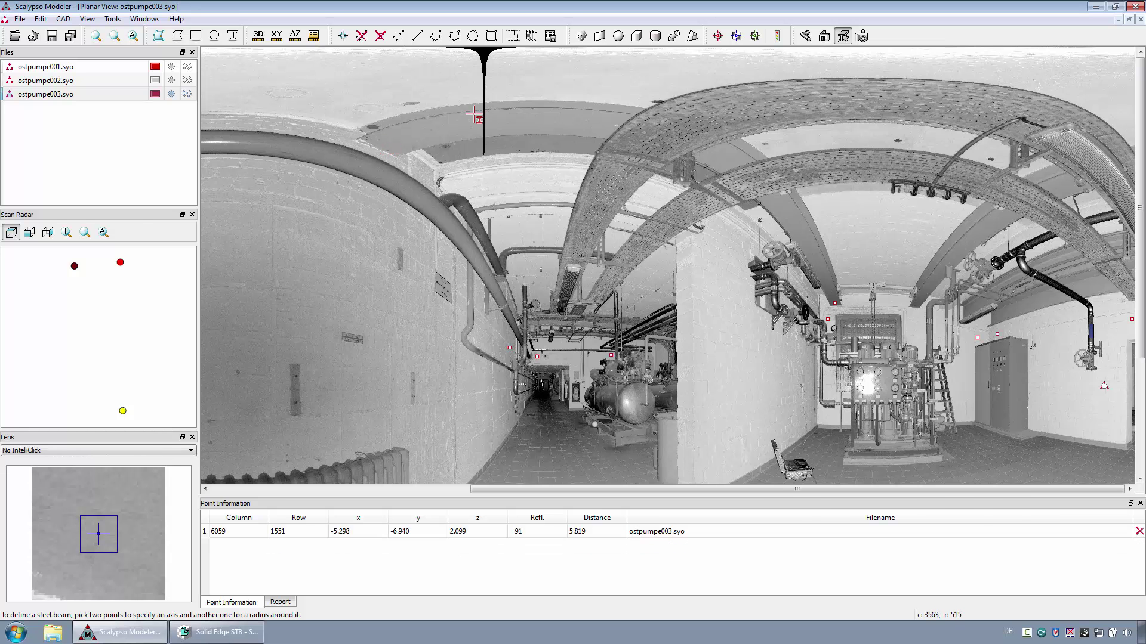
pyautogui.click(506, 105)
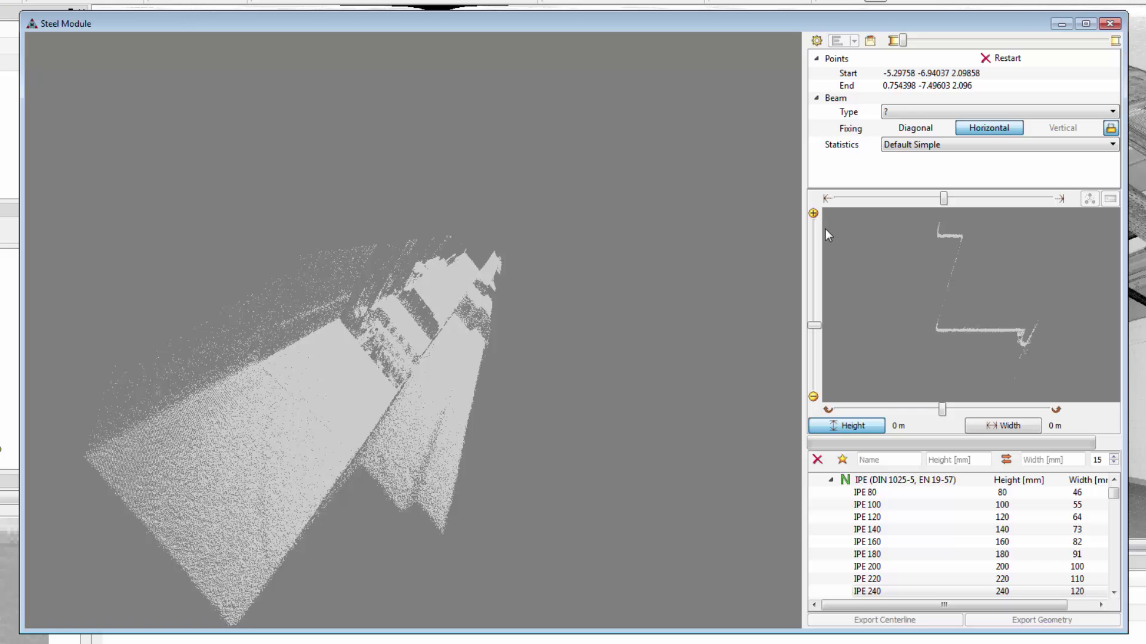
# Measure the beam section, align an HE-B 300 profile to the scan, and export the beam to Room.par.
pyautogui.moveTo(952, 235)
pyautogui.mouseDown()
pyautogui.moveTo(947, 331)
pyautogui.moveTo(1024, 335)
pyautogui.mouseUp()
pyautogui.click(893, 504)
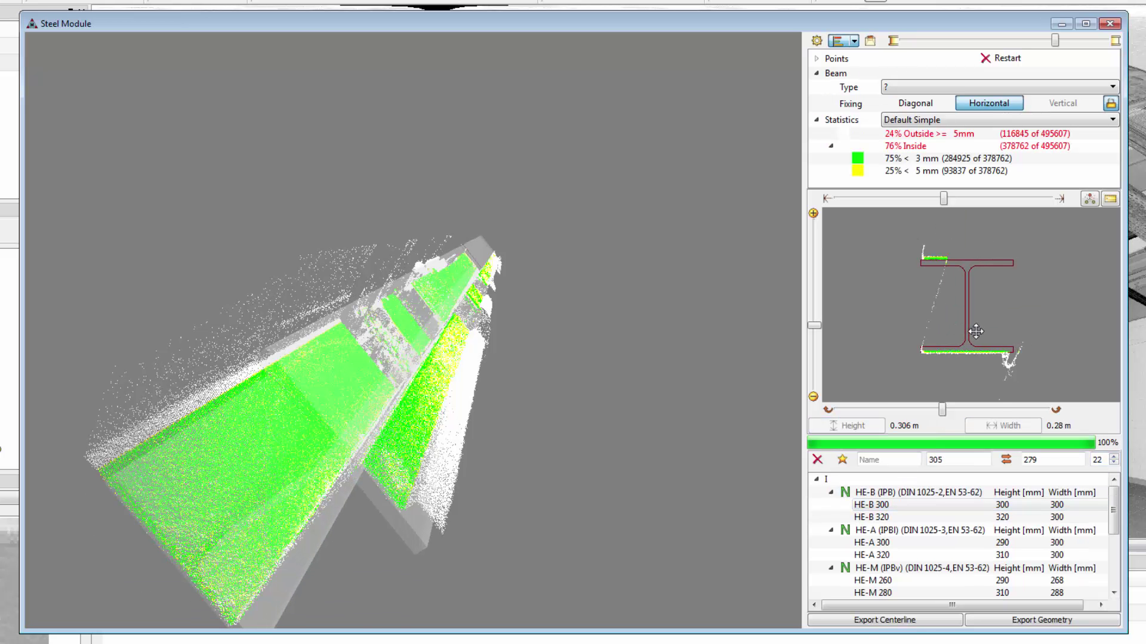
pyautogui.moveTo(943, 198); pyautogui.dragTo(1057, 220)
pyautogui.moveTo(973, 330); pyautogui.dragTo(994, 333)
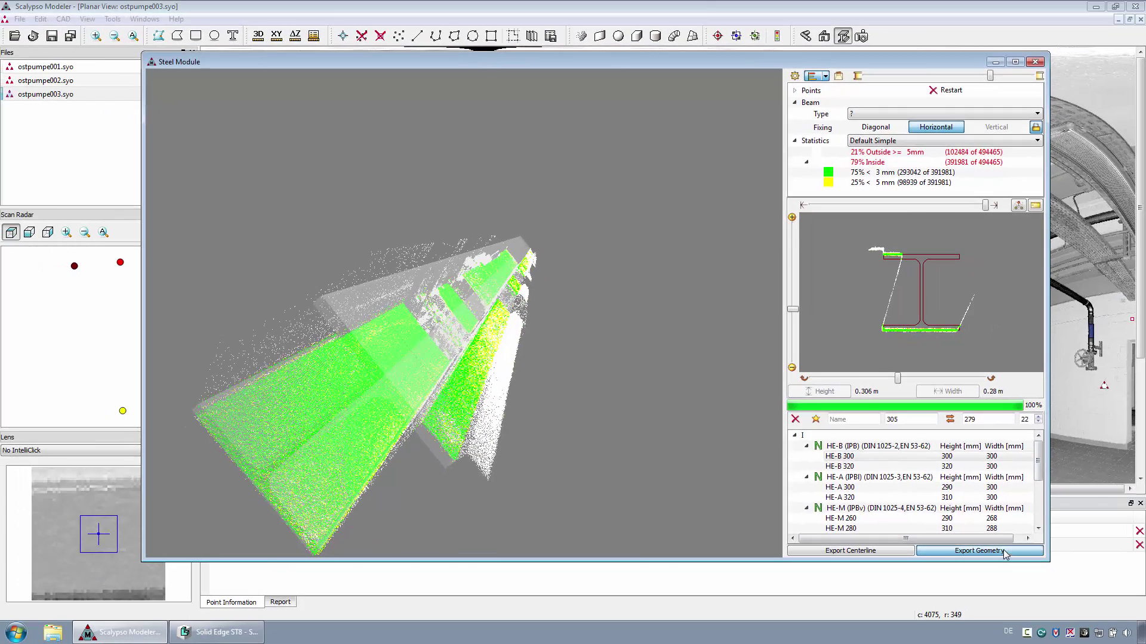
pyautogui.click(1006, 553)
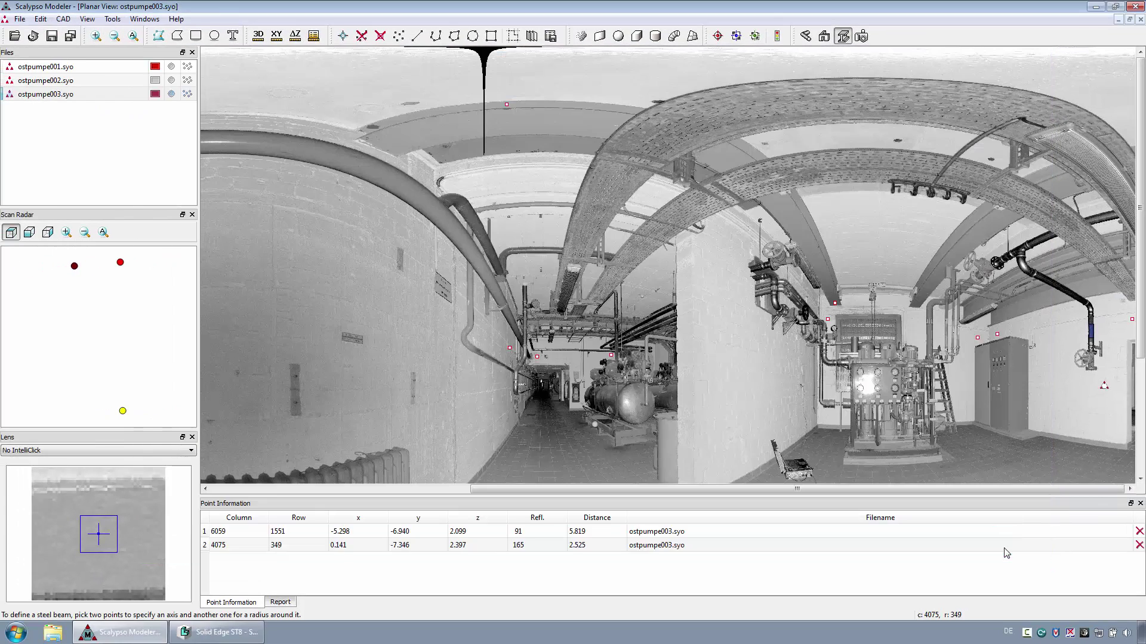
pyautogui.click(212, 633)
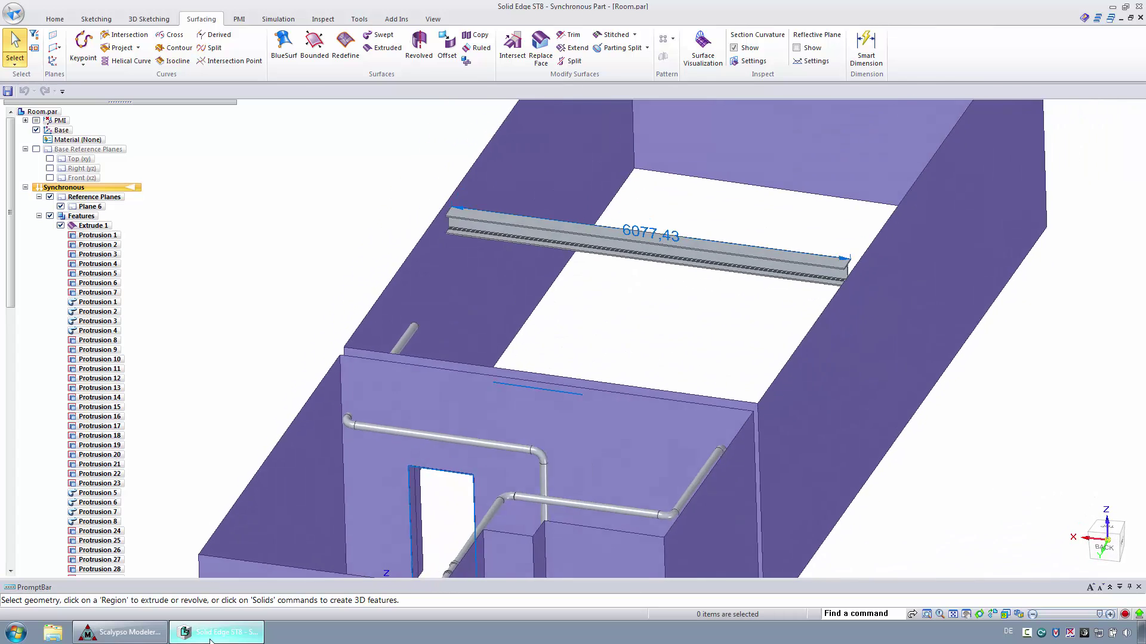
# Pick four single points at the corners of the cable tray.
pyautogui.click(146, 634)
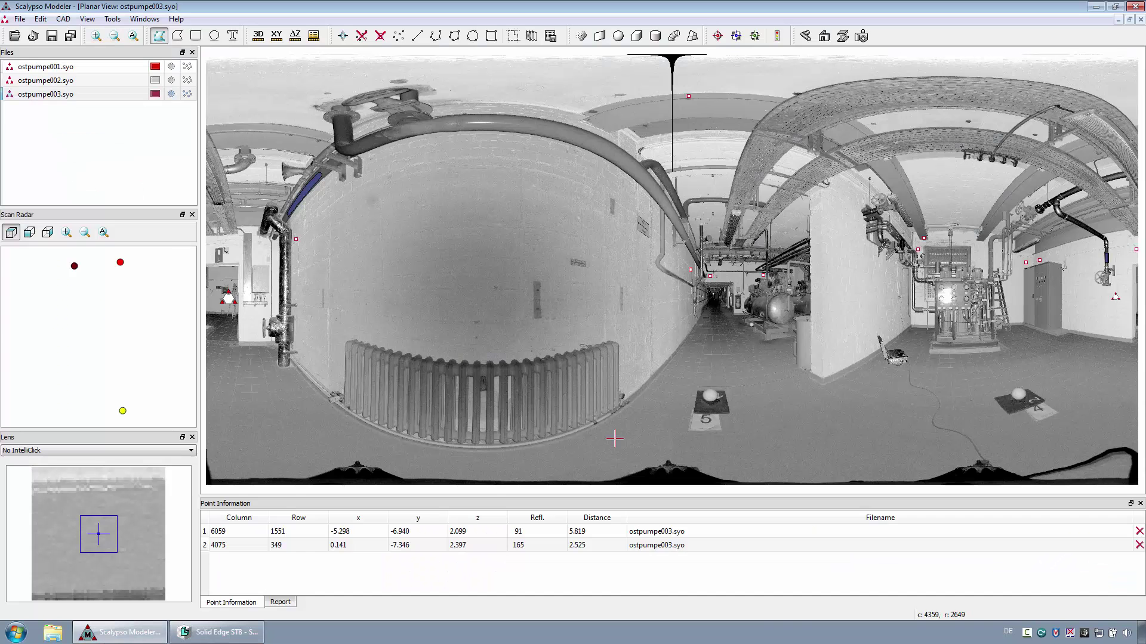
pyautogui.scroll(3, 889, 248)
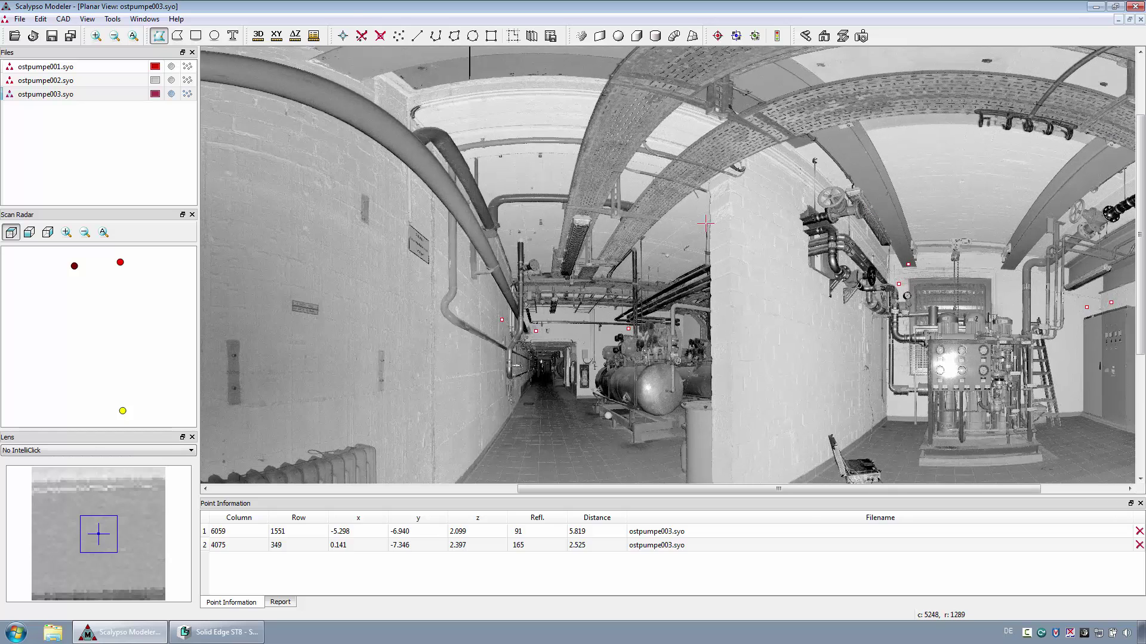
pyautogui.press('p')
pyautogui.click(604, 254)
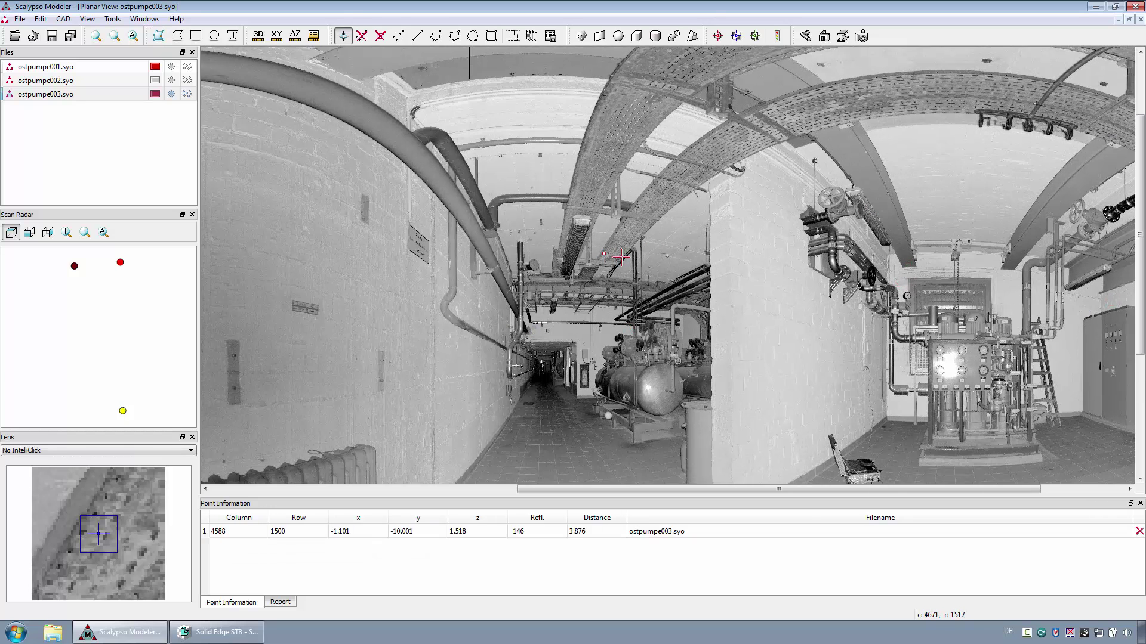
pyautogui.click(620, 257)
pyautogui.moveTo(766, 490); pyautogui.dragTo(849, 489)
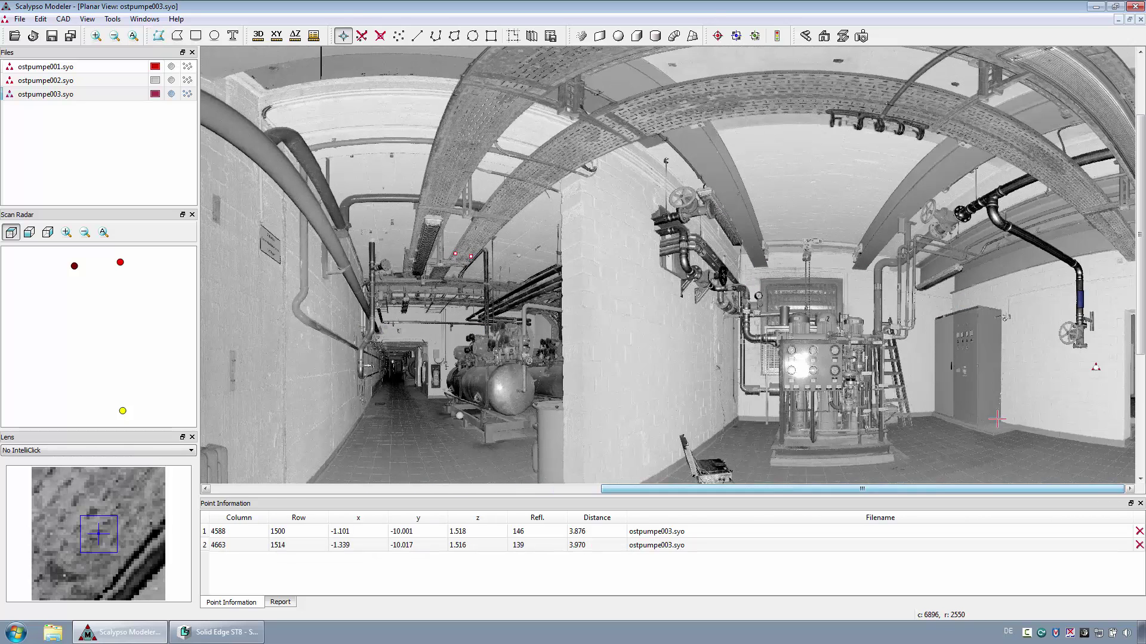
pyautogui.click(1111, 240)
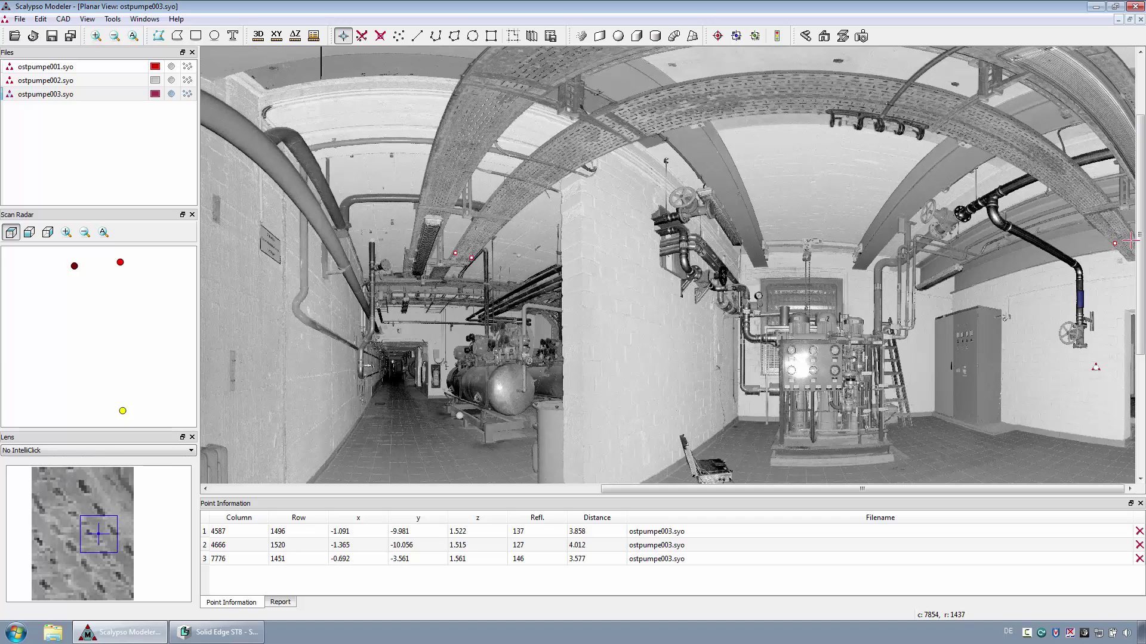
pyautogui.click(1129, 241)
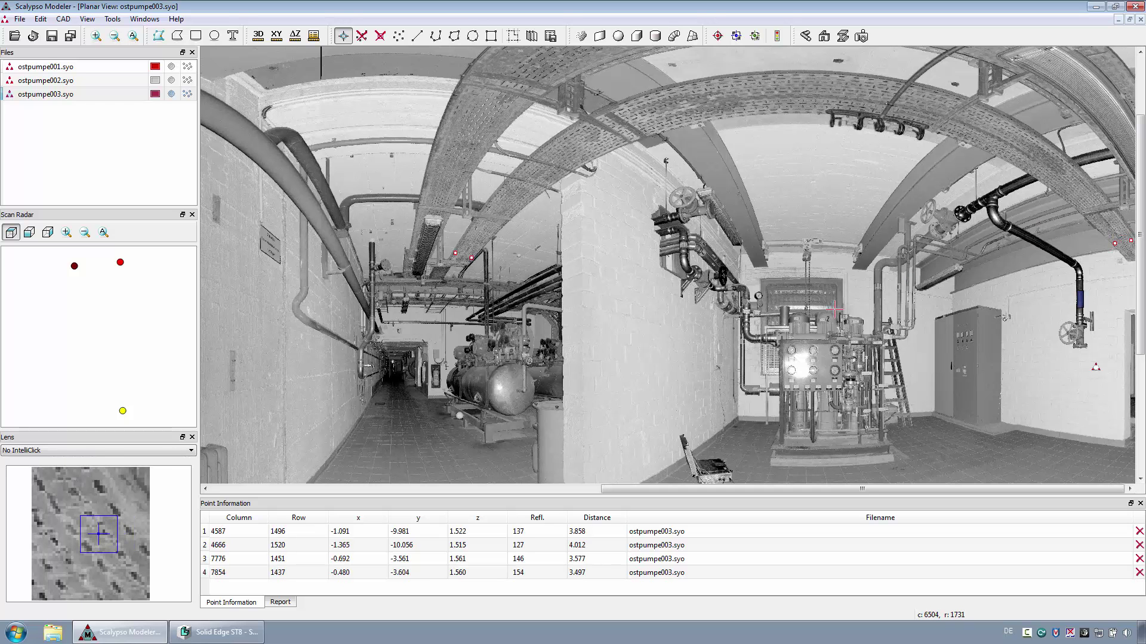
# Set all four points' z-coordinate to 1.550 and send them to the CAD model.
pyautogui.rightClick(474, 520)
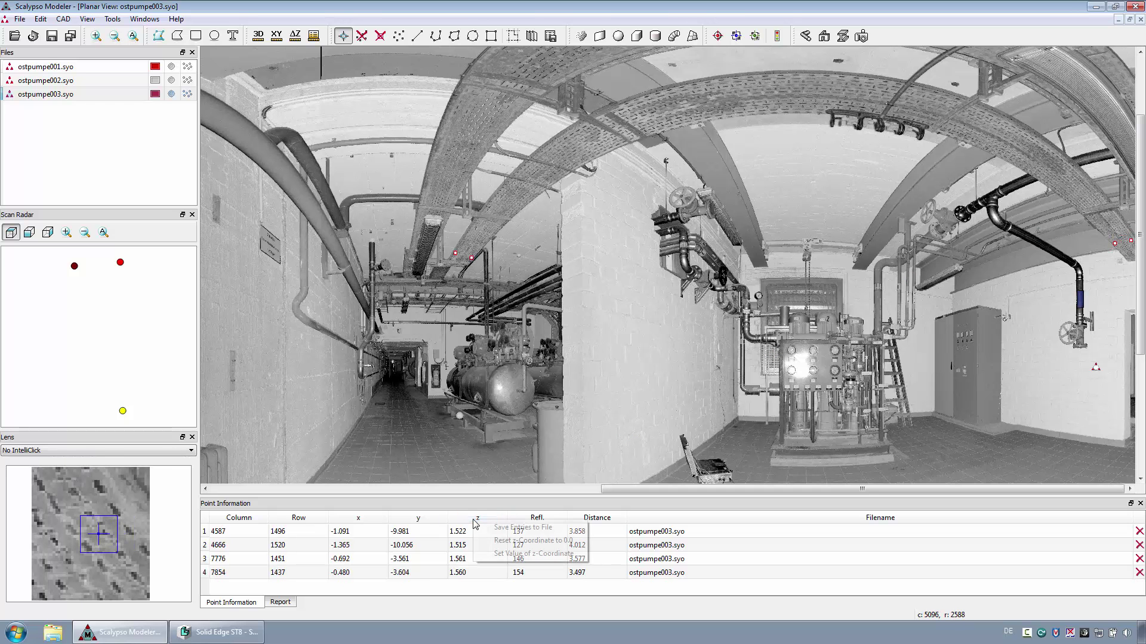
pyautogui.click(513, 556)
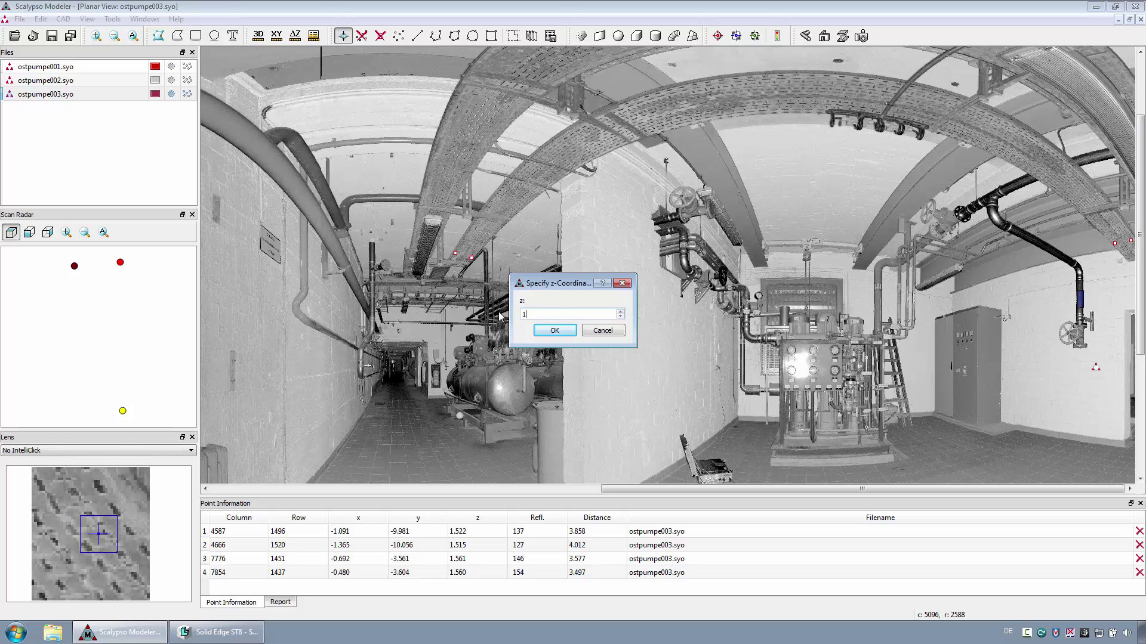
pyautogui.click(556, 330)
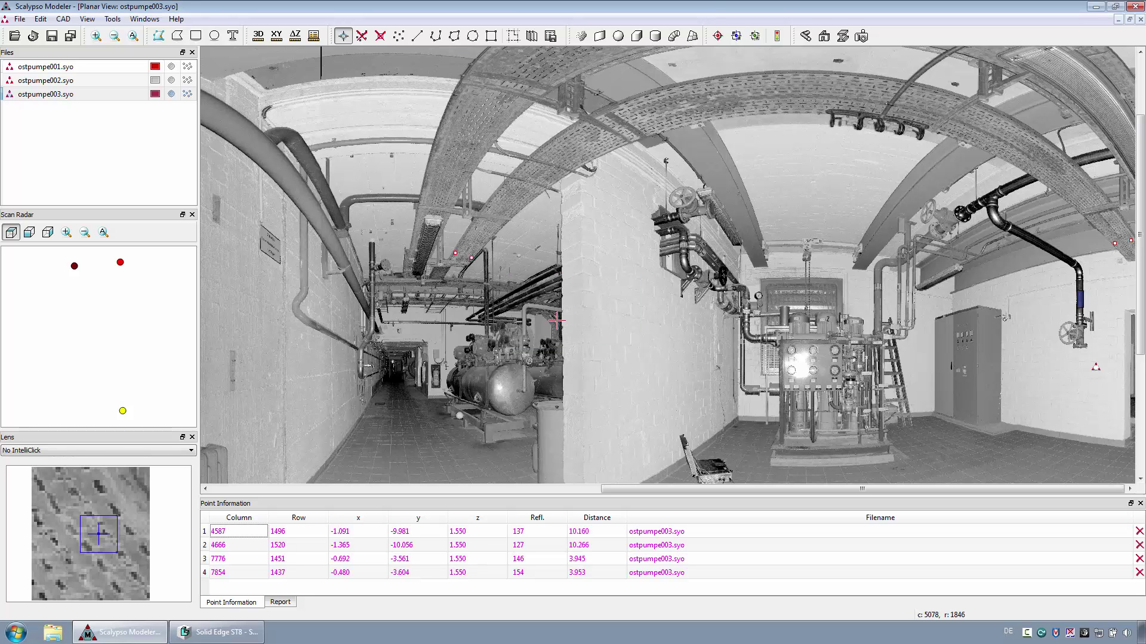
pyautogui.click(452, 37)
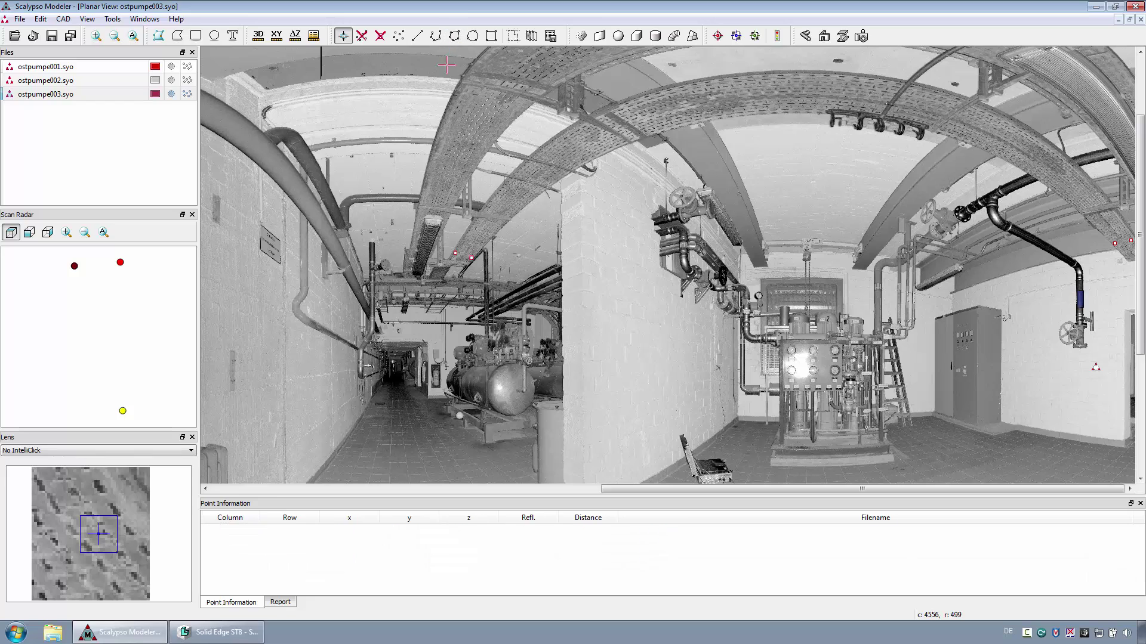
# On the Home tab, select the thin rectangle region and extrude it into a solid cable tray.
pyautogui.click(242, 635)
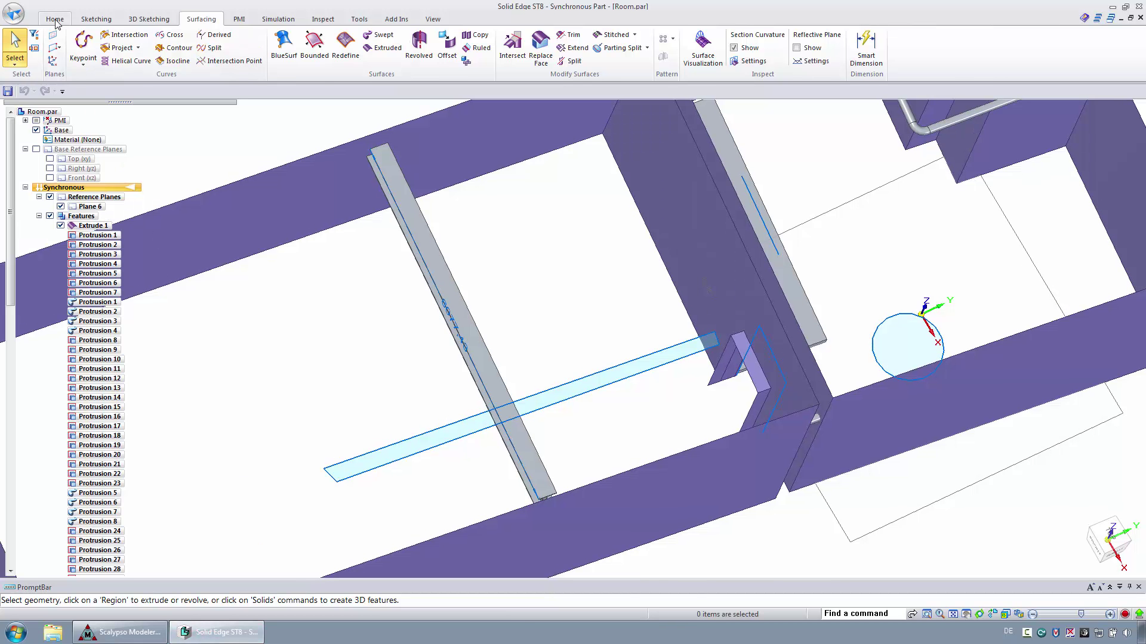
pyautogui.click(55, 20)
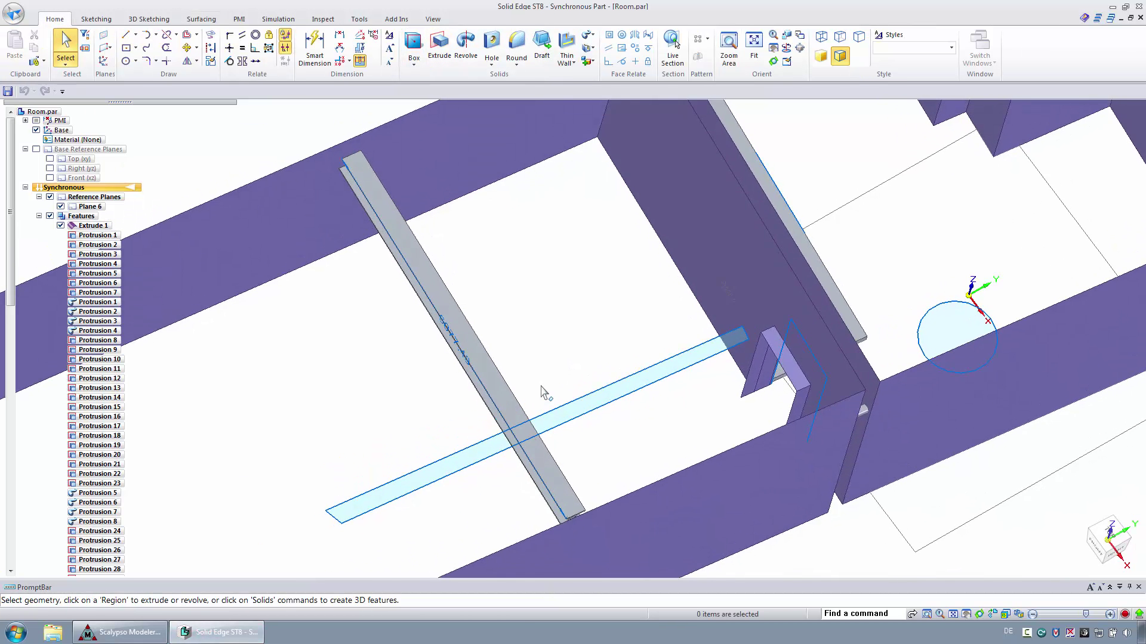
pyautogui.click(548, 401)
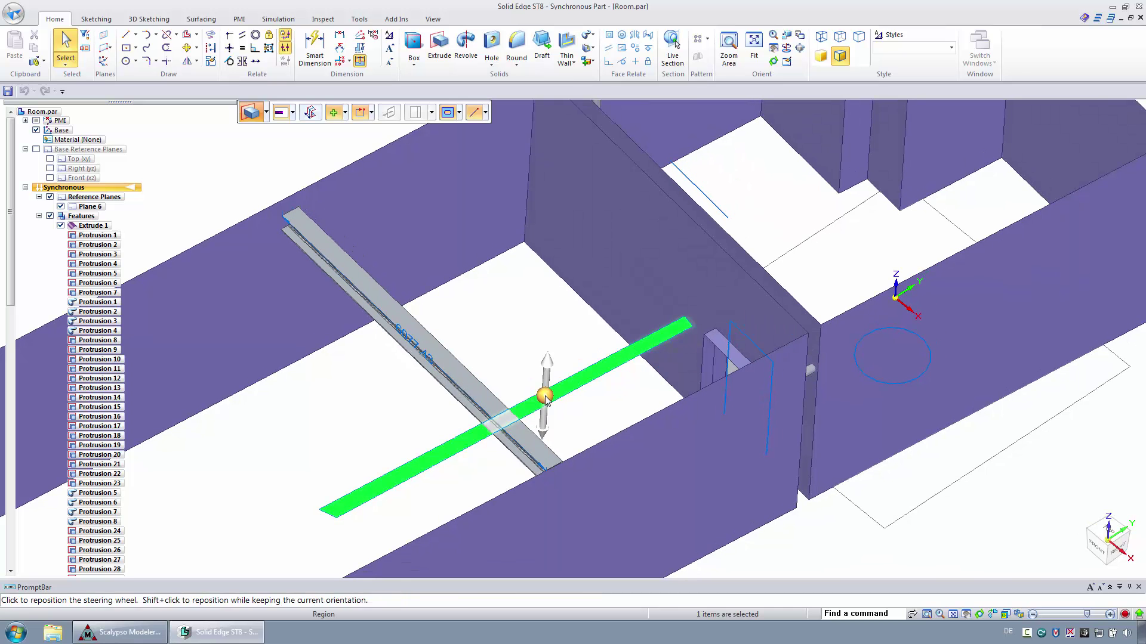
pyautogui.click(543, 382)
pyautogui.click(544, 381)
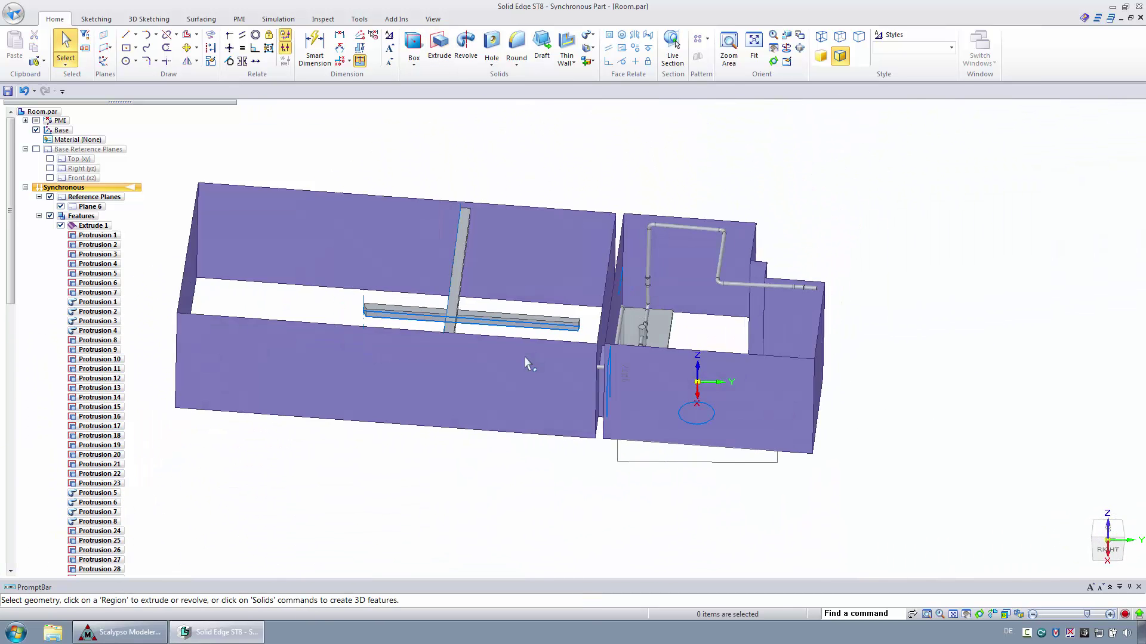